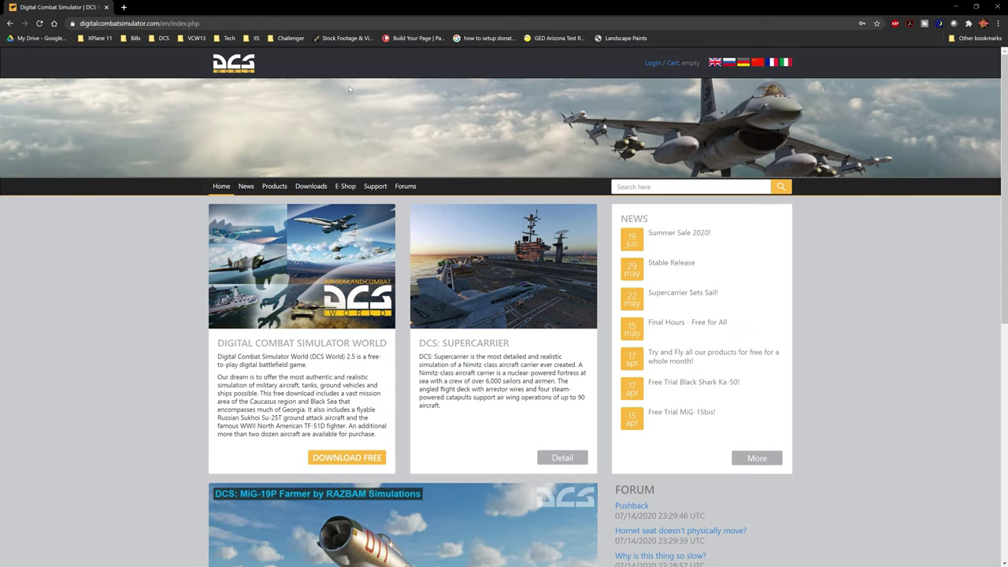
# - Visit the ED Forums page briefly, return to the DCS site and open its User Files download section
pyautogui.moveTo(303, 189)
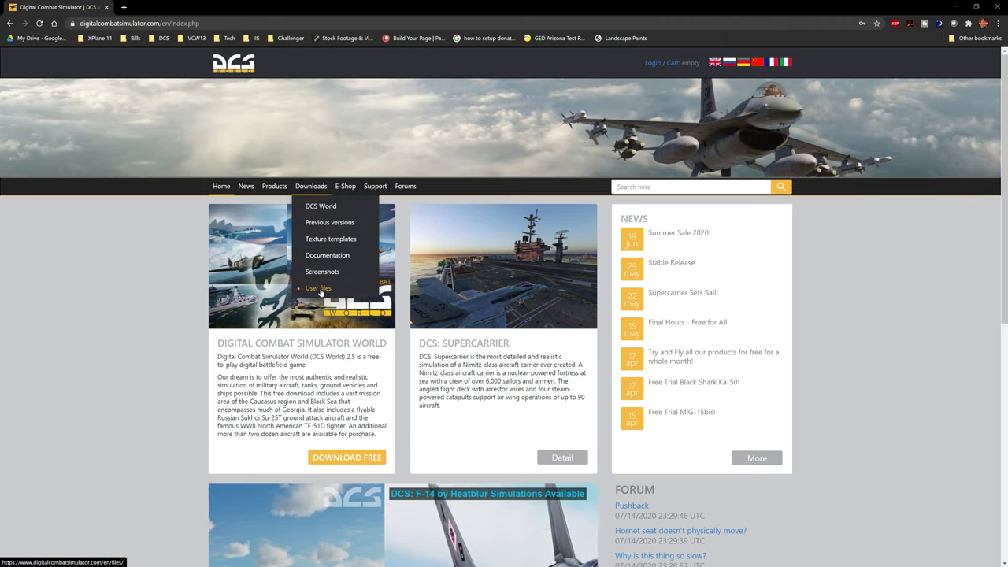
pyautogui.click(406, 186)
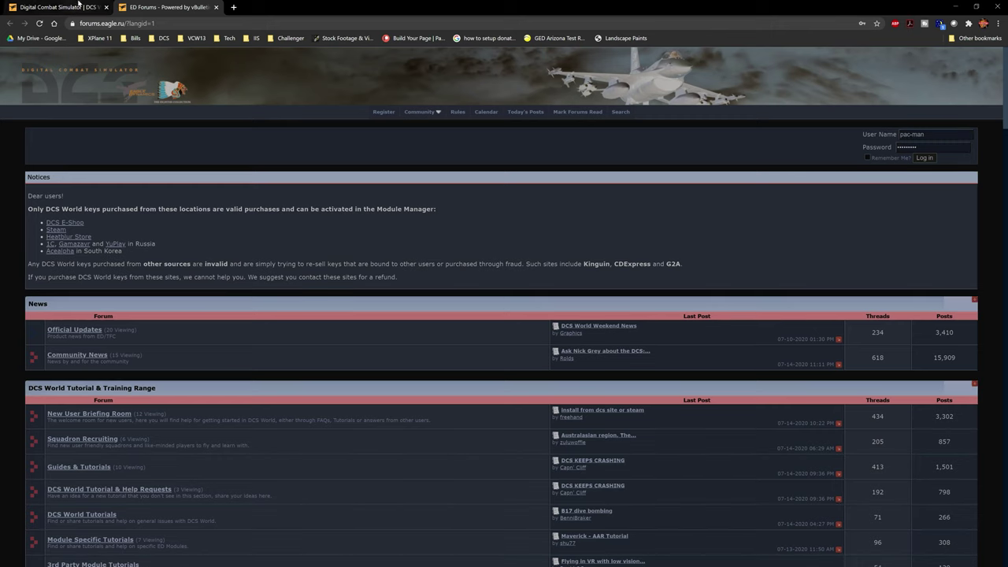
pyautogui.click(47, 8)
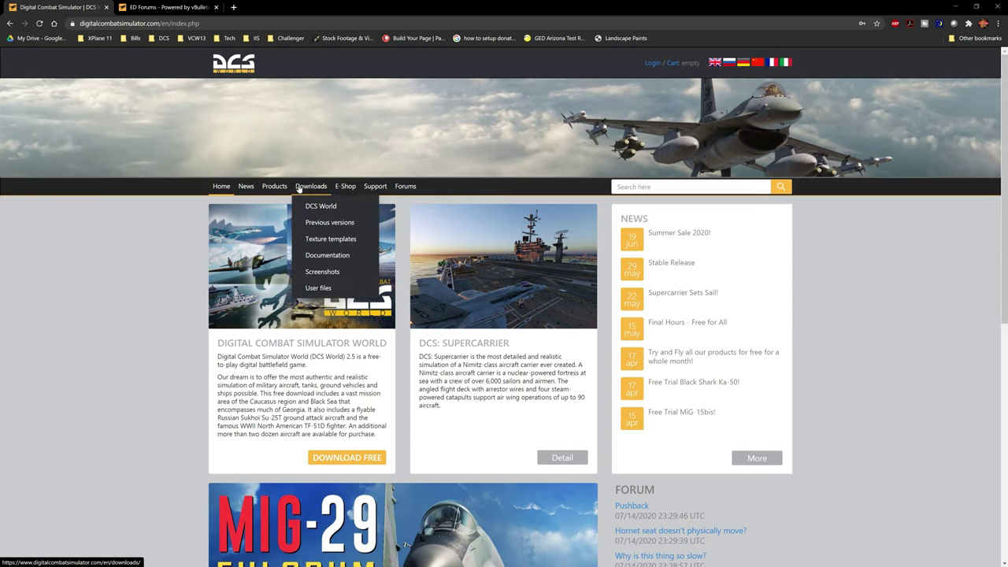
pyautogui.click(319, 289)
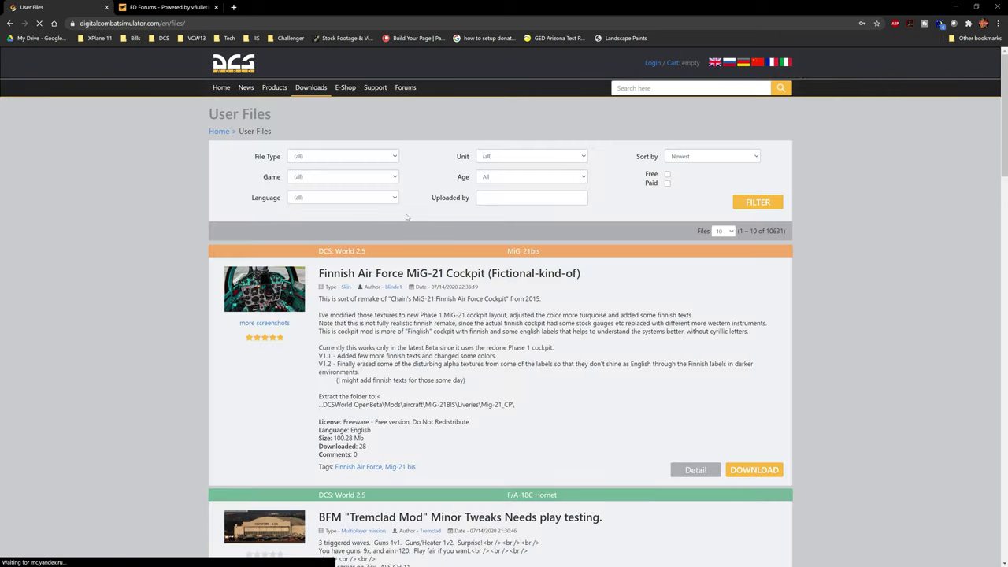
# - Filter the user files to the Skin file type for the F/A-18C Hornet unit
pyautogui.click(379, 177)
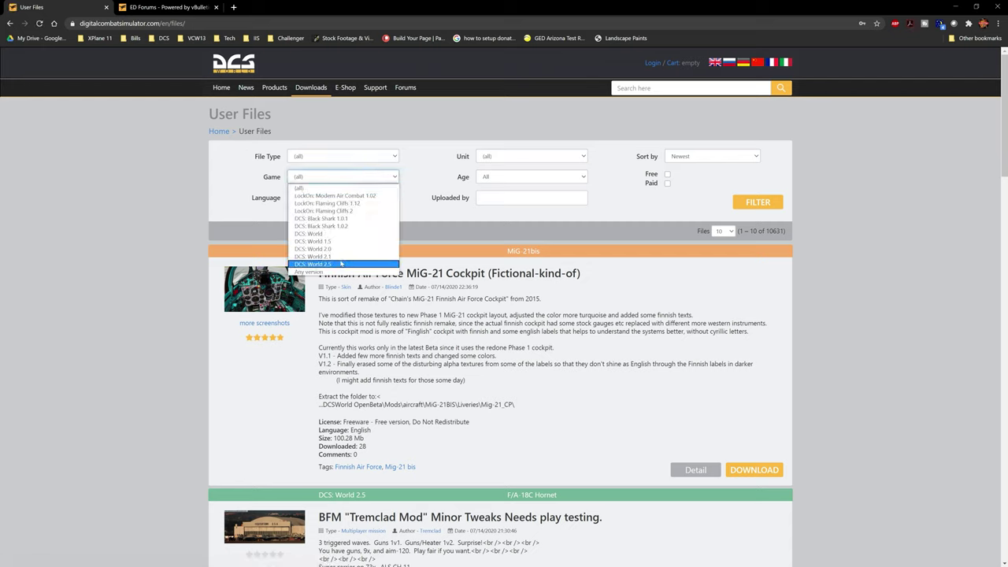
pyautogui.click(359, 154)
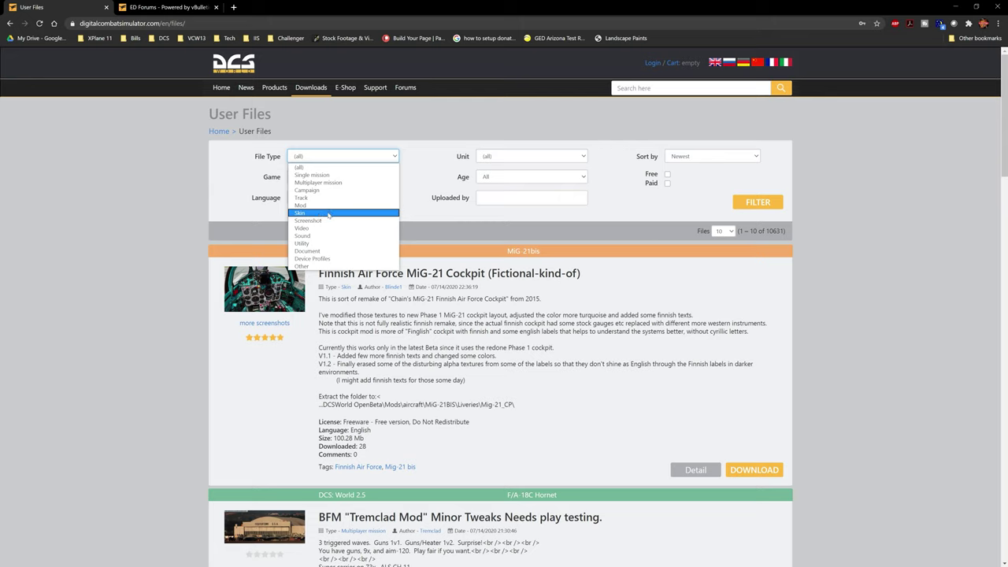
pyautogui.click(300, 214)
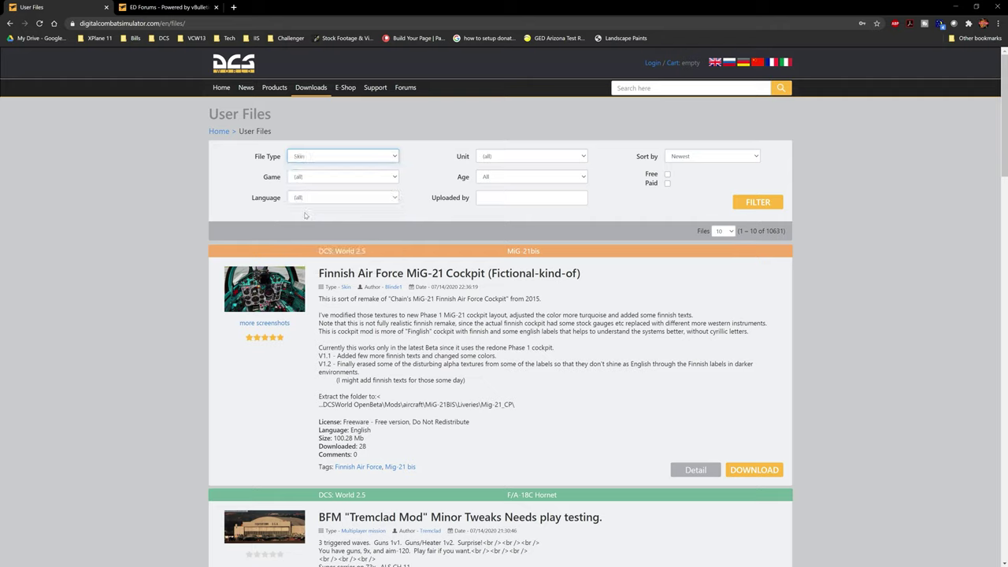
pyautogui.click(586, 158)
pyautogui.scroll(-3, 551, 234)
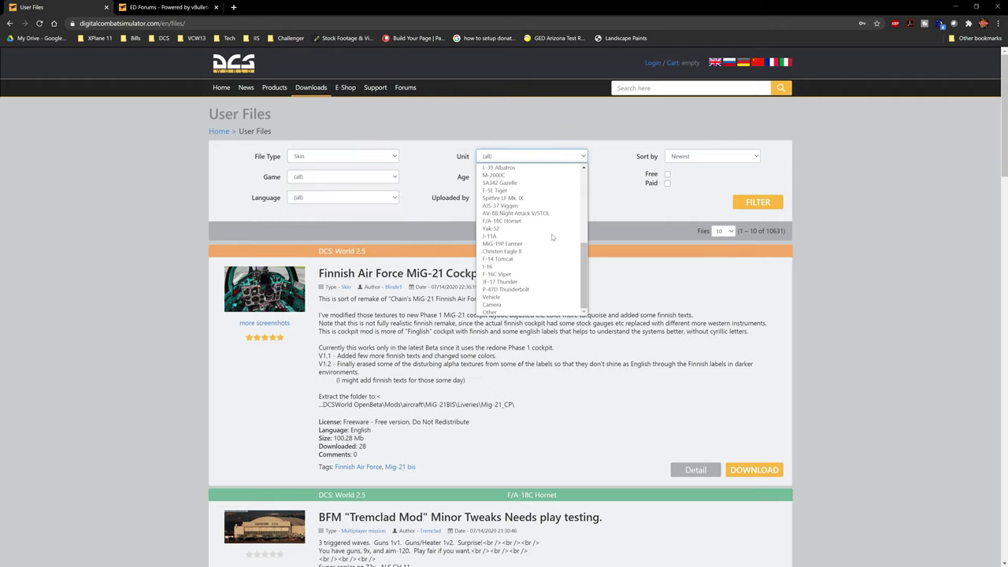
pyautogui.click(575, 223)
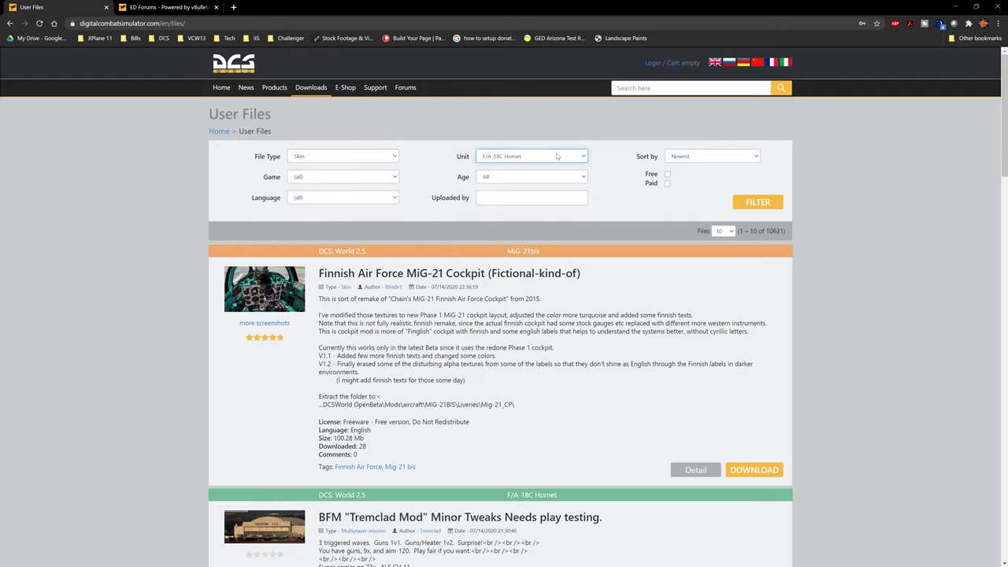
pyautogui.click(757, 202)
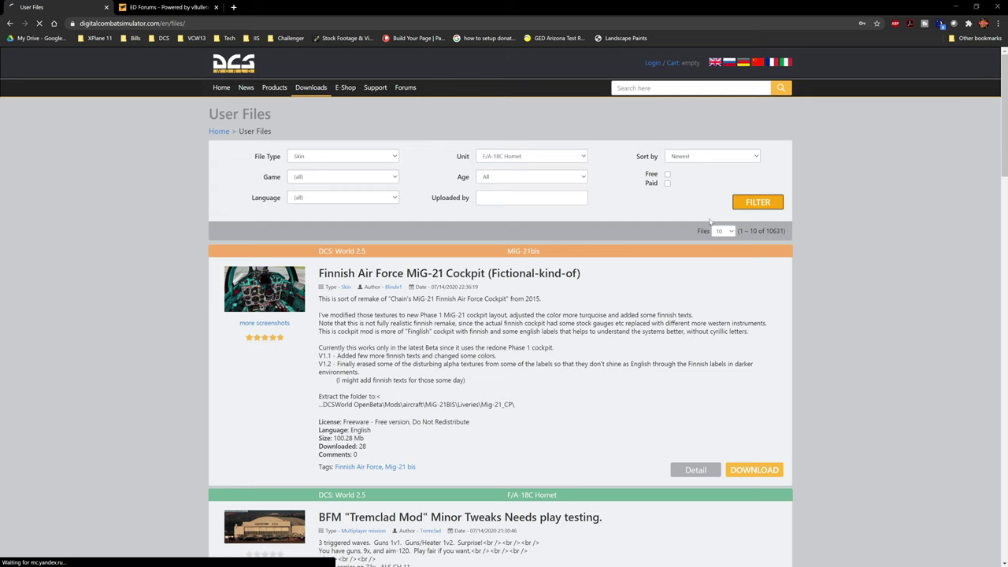
# - Find the F/A-18 Blk 20 Alaska Aggressor skin in the results and view its screenshots
pyautogui.scroll(-4, 482, 295)
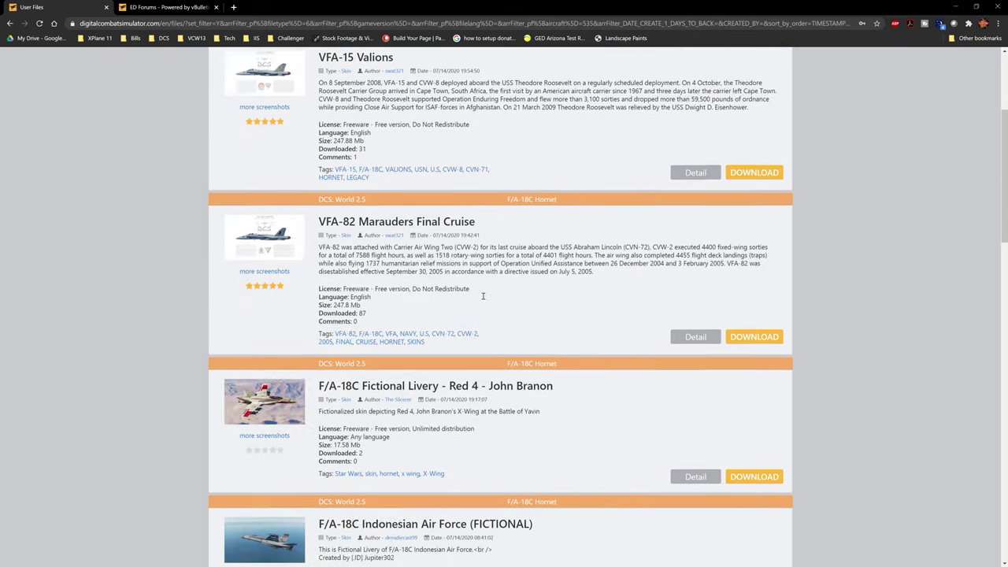
pyautogui.scroll(-6, 464, 181)
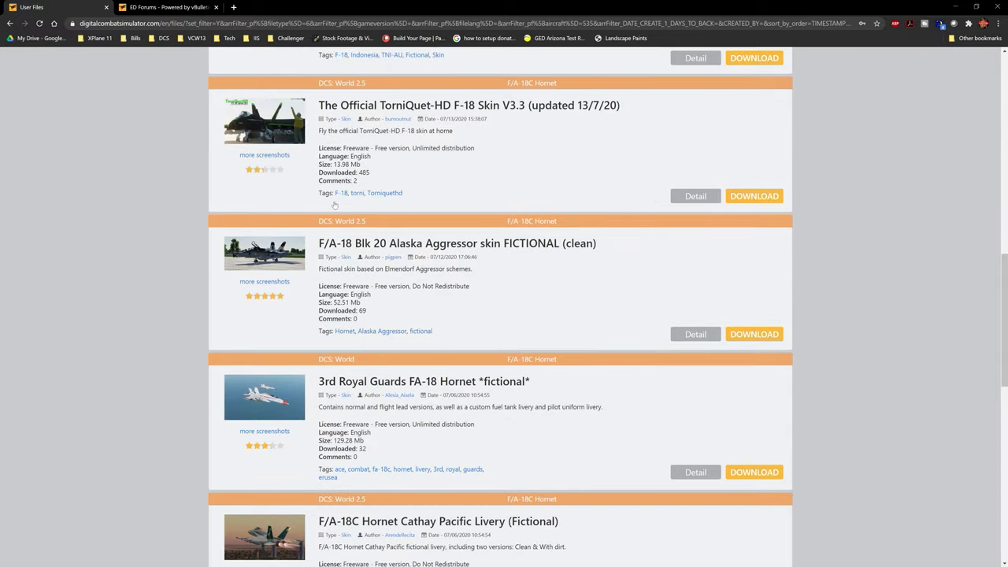
pyautogui.click(267, 261)
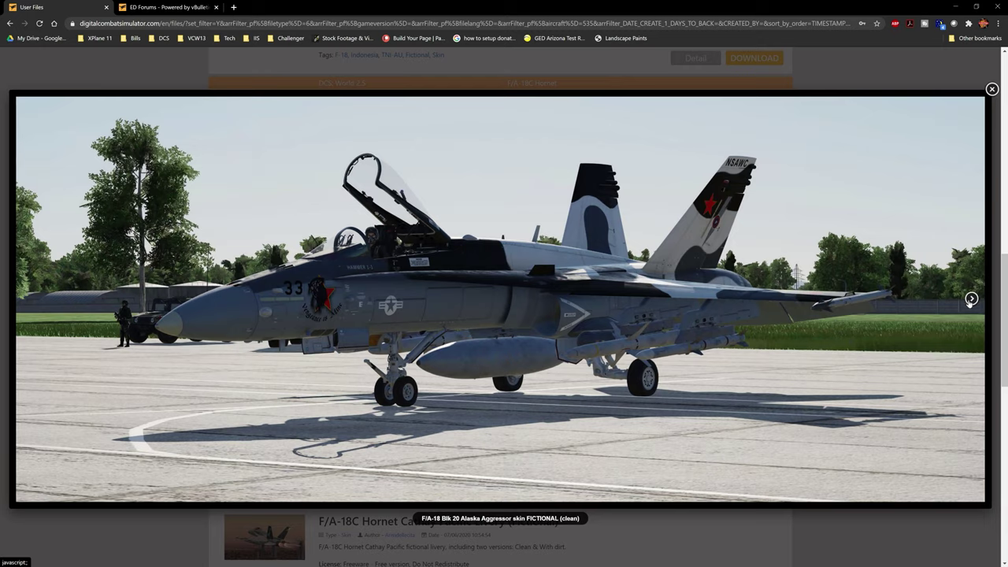
pyautogui.click(971, 299)
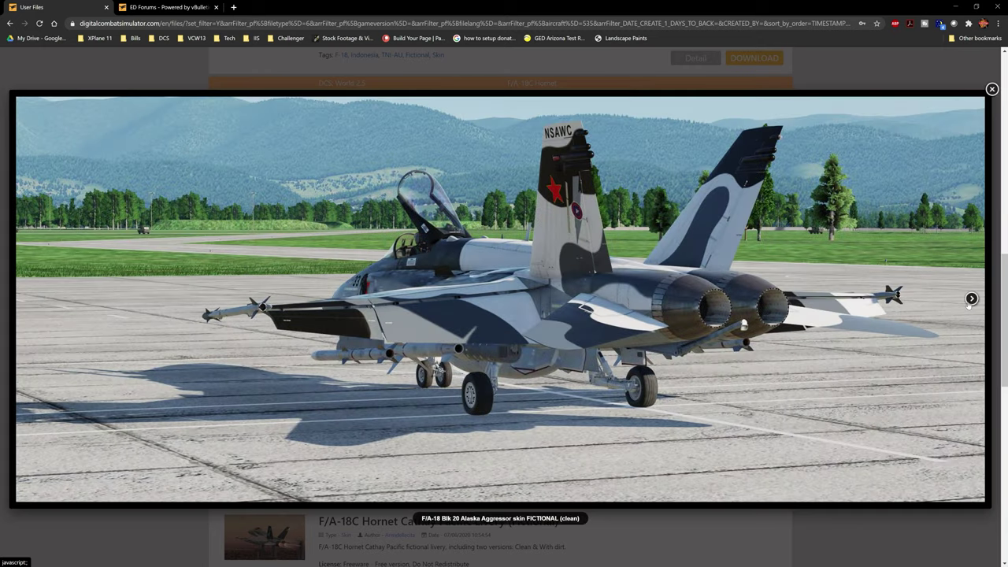
pyautogui.click(971, 299)
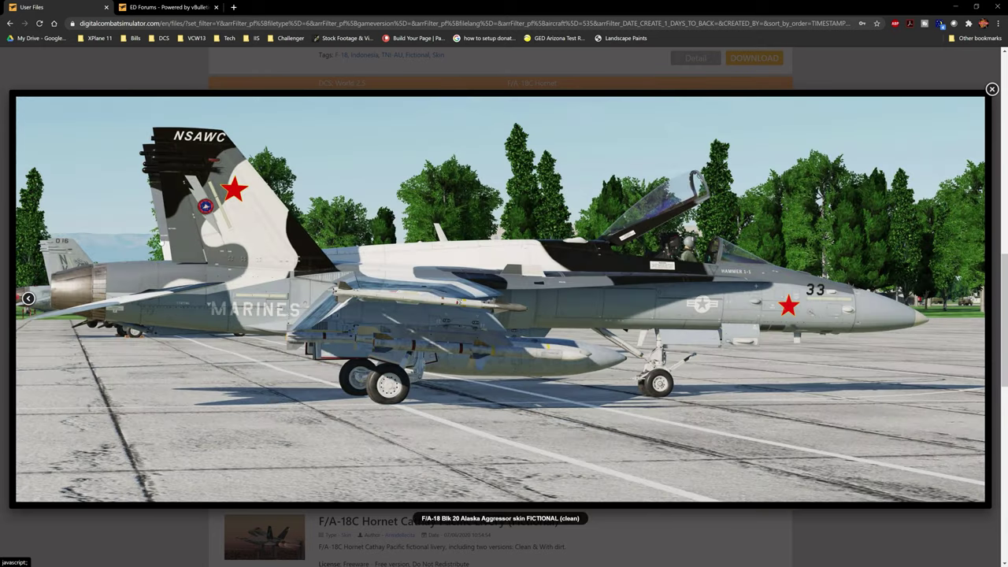
pyautogui.click(991, 89)
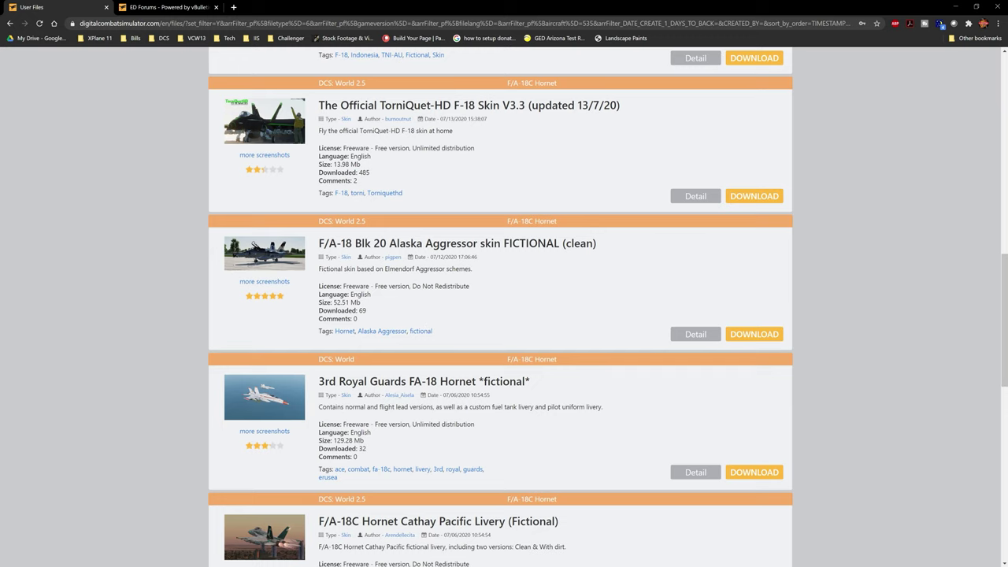
# - Bring up File Explorer windows for Downloads and the user profile folder and arrange them side by side
pyautogui.press('super+e')
pyautogui.moveTo(715, 119); pyautogui.dragTo(847, 67)
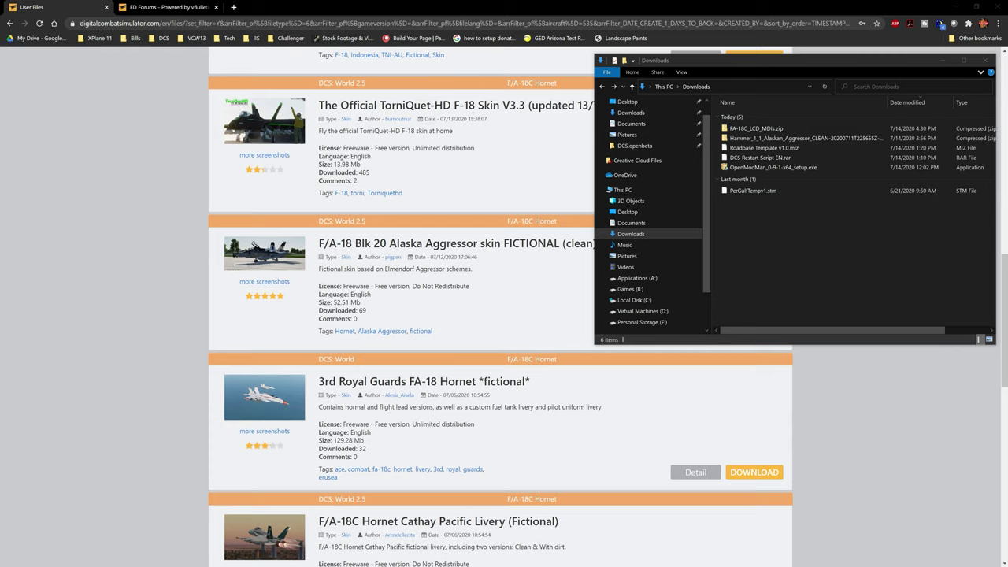
pyautogui.moveTo(53, 104); pyautogui.dragTo(273, 47)
pyautogui.click(184, 75)
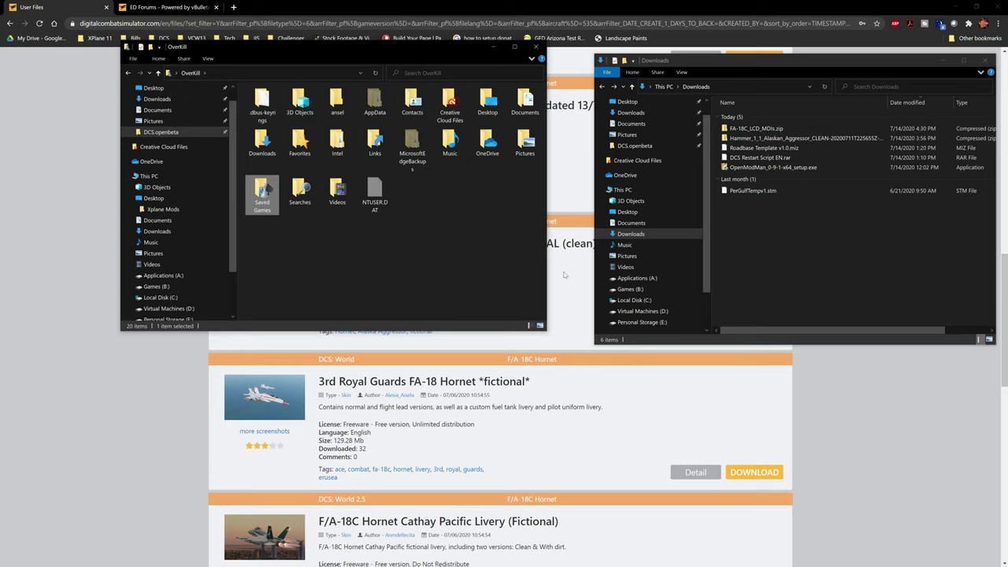
# - Extract the Hammer_1_1_Alaskan_Aggressor_CLEAN archive directly into Downloads with 7-Zip and open the extracted folder
pyautogui.click(733, 138)
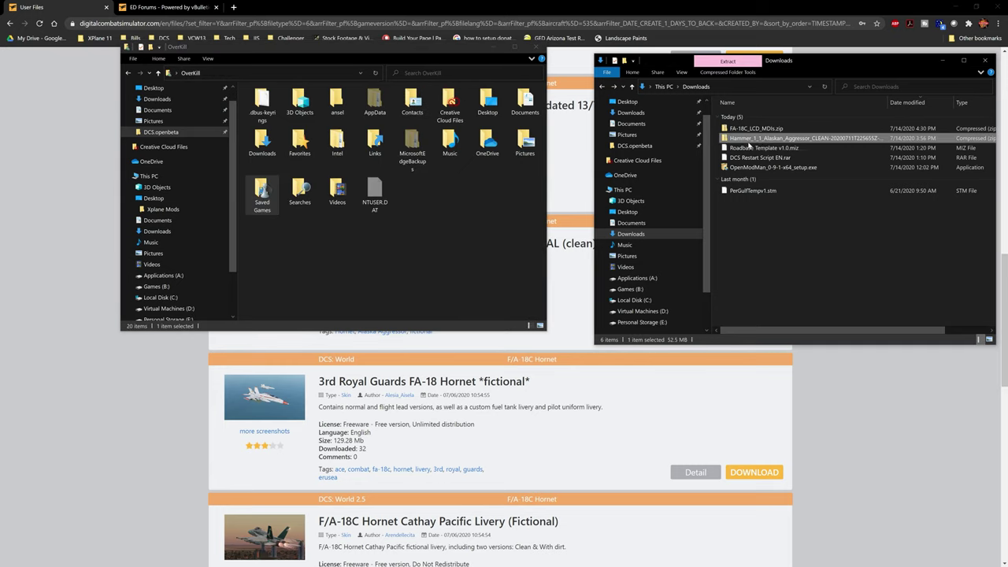
pyautogui.rightClick(748, 141)
pyautogui.moveTo(793, 200)
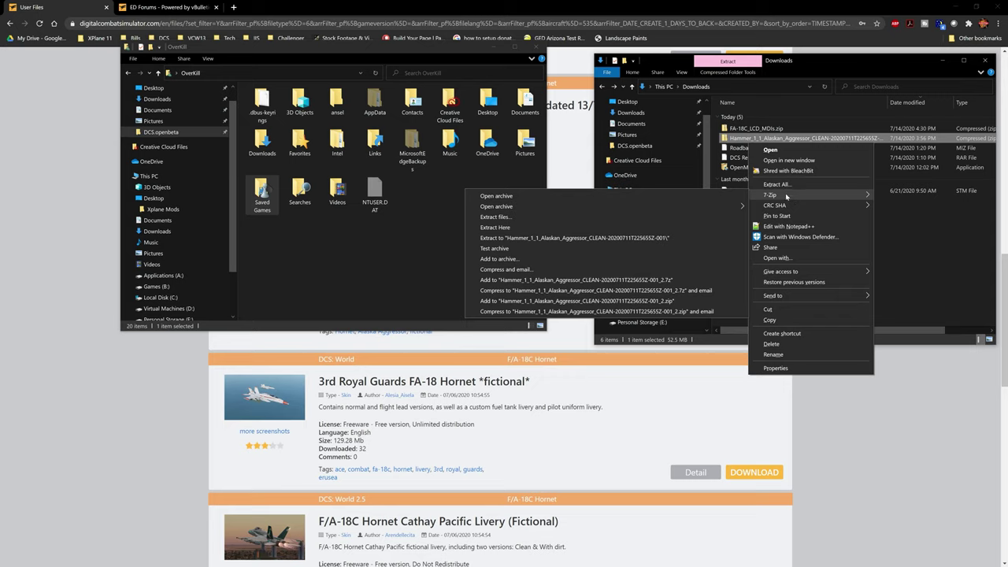
pyautogui.click(556, 228)
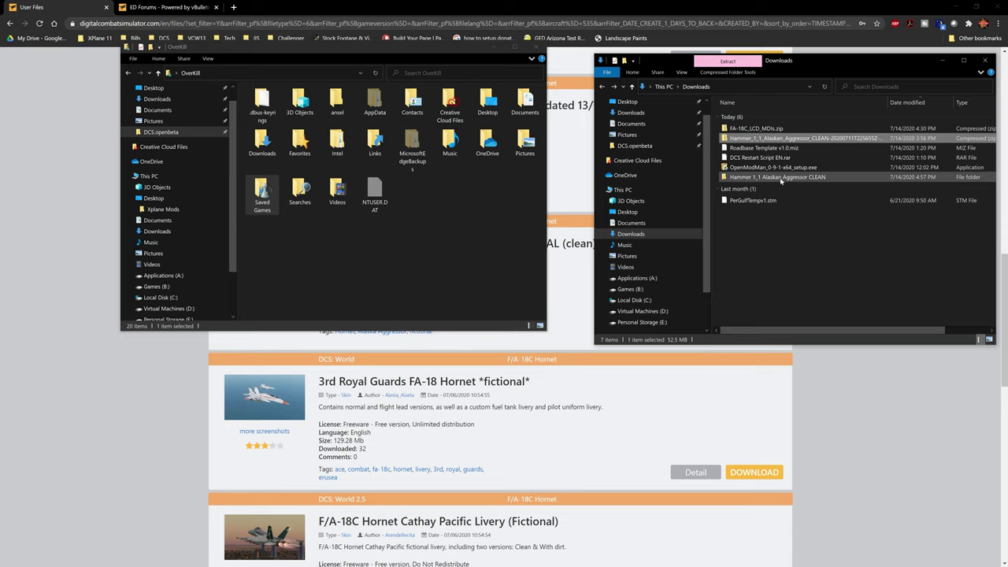
pyautogui.doubleClick(779, 178)
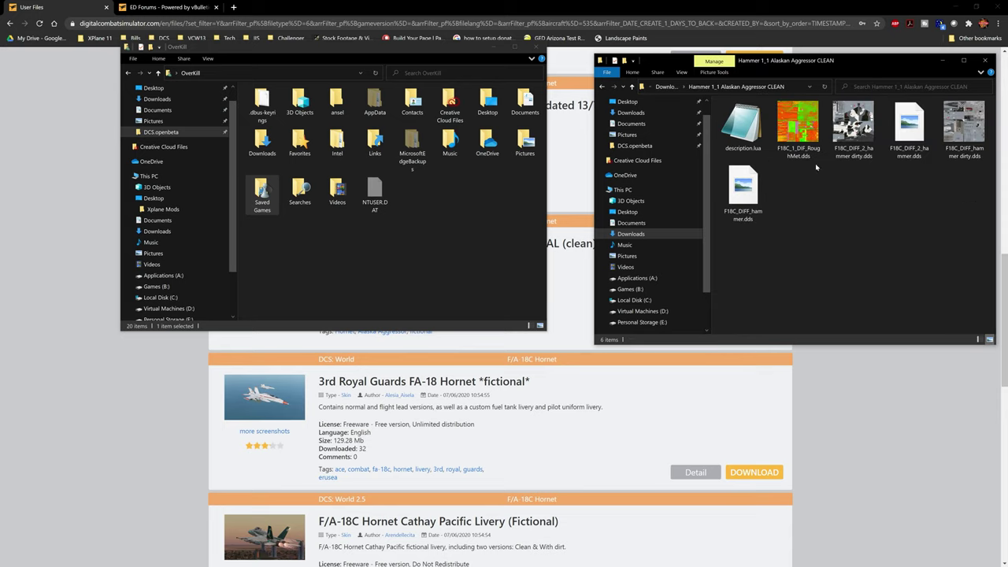
# - Open description.lua in Notepad, look through the livery entries and close it
pyautogui.rightClick(738, 134)
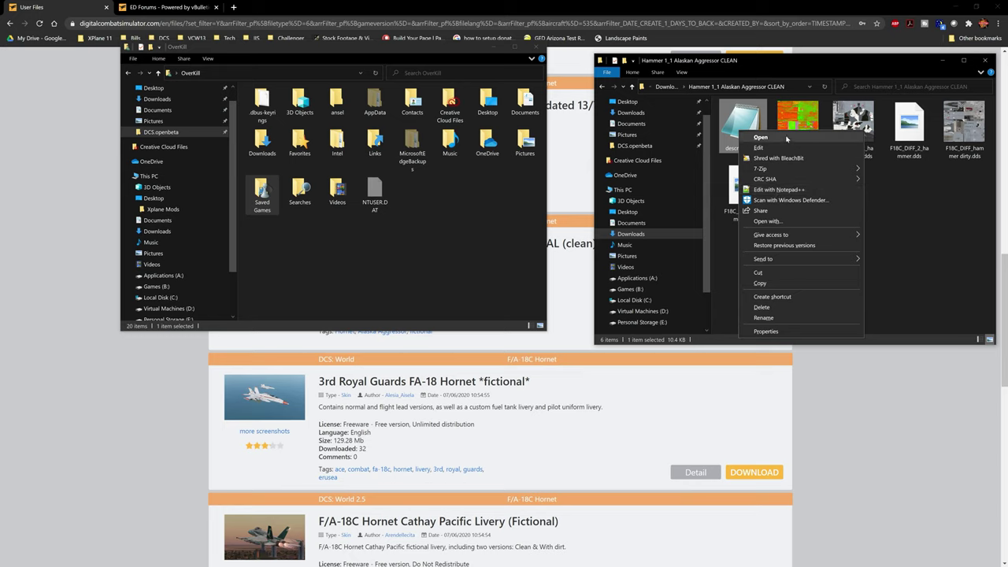
pyautogui.click(740, 118)
pyautogui.moveTo(740, 118); pyautogui.dragTo(365, 152)
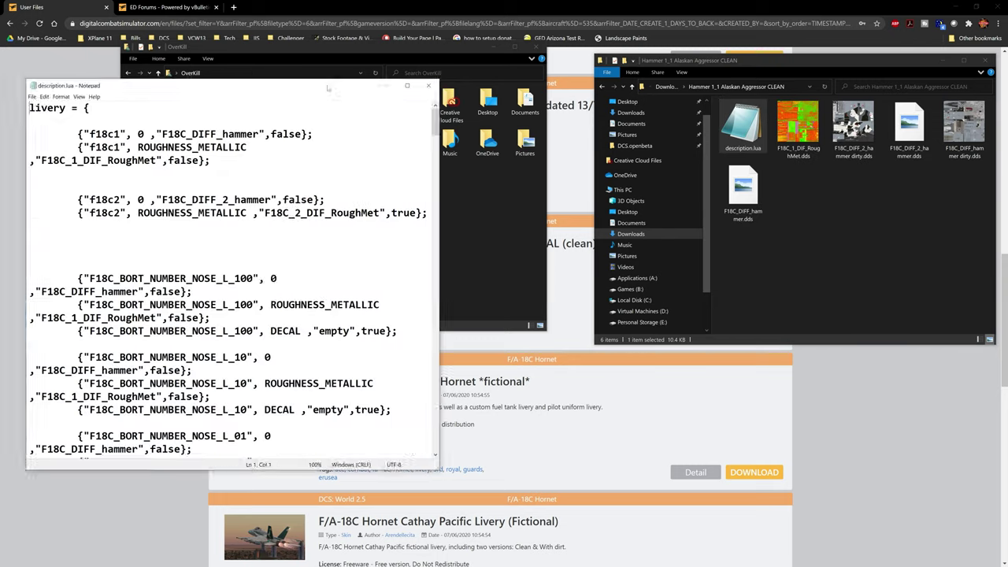
pyautogui.scroll(-8, 524, 253)
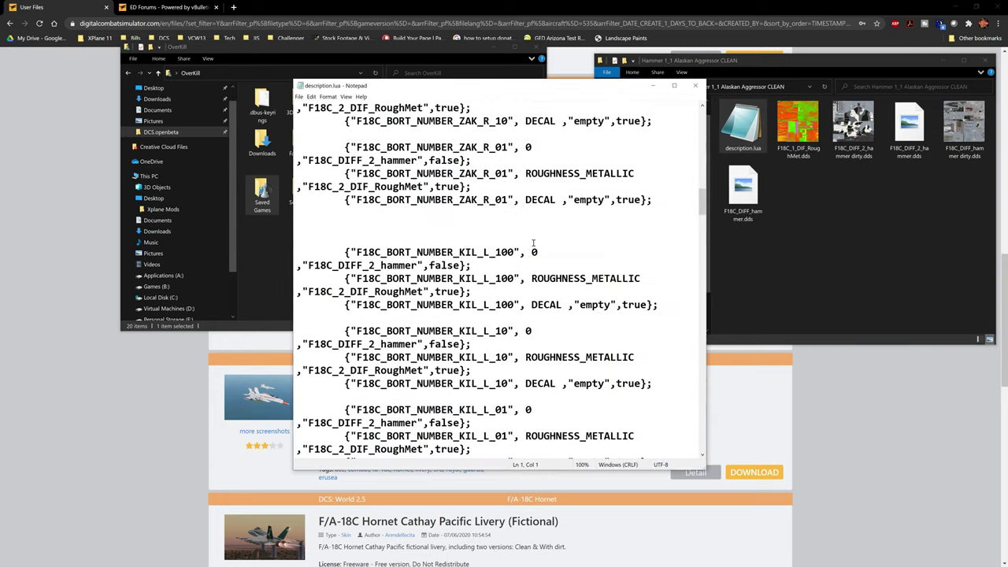
pyautogui.click(695, 85)
# - Open description.lua in Notepad++ and close the other file already open there
pyautogui.rightClick(752, 127)
pyautogui.click(791, 186)
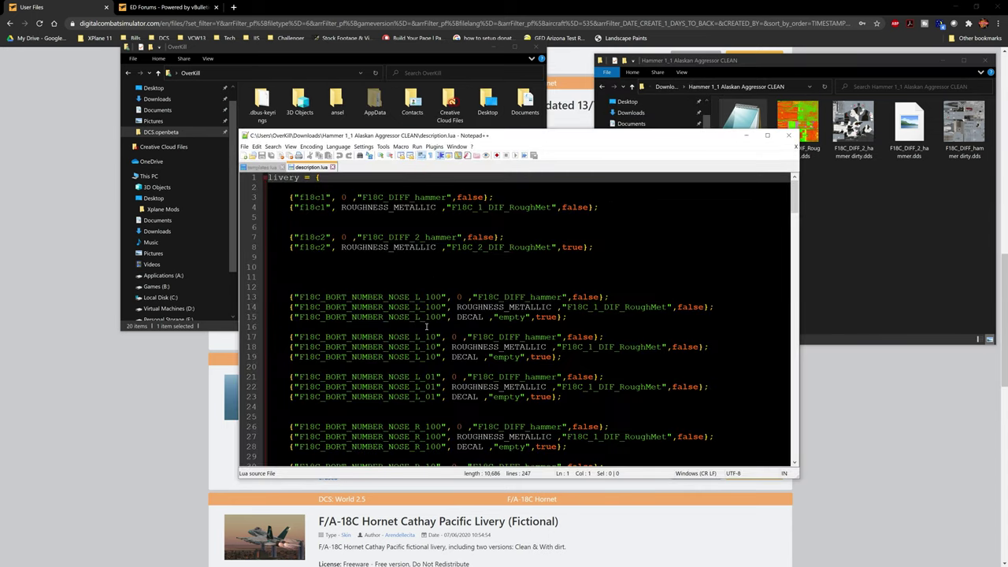
pyautogui.click(284, 167)
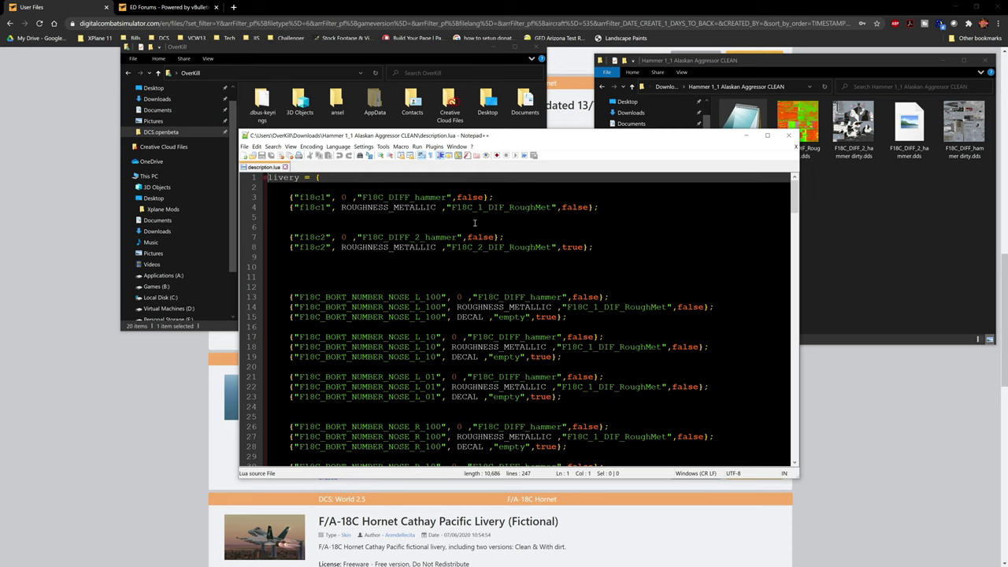
# - Shorten the livery name at the end of description.lua to "Alaskan Aggressor Hammer"
pyautogui.scroll(-20, 500, 297)
pyautogui.scroll(-17, 500, 297)
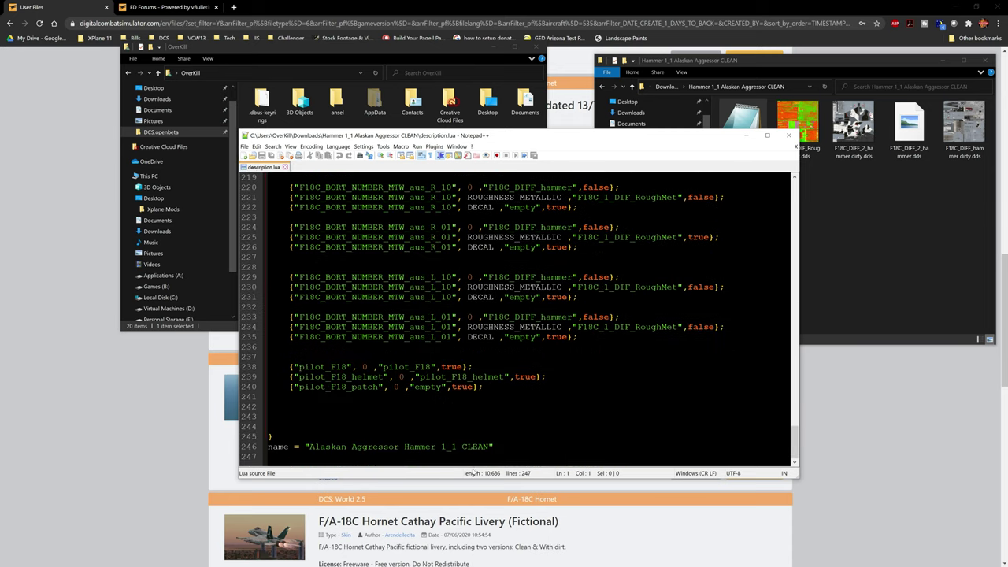
pyautogui.moveTo(489, 447); pyautogui.dragTo(436, 447)
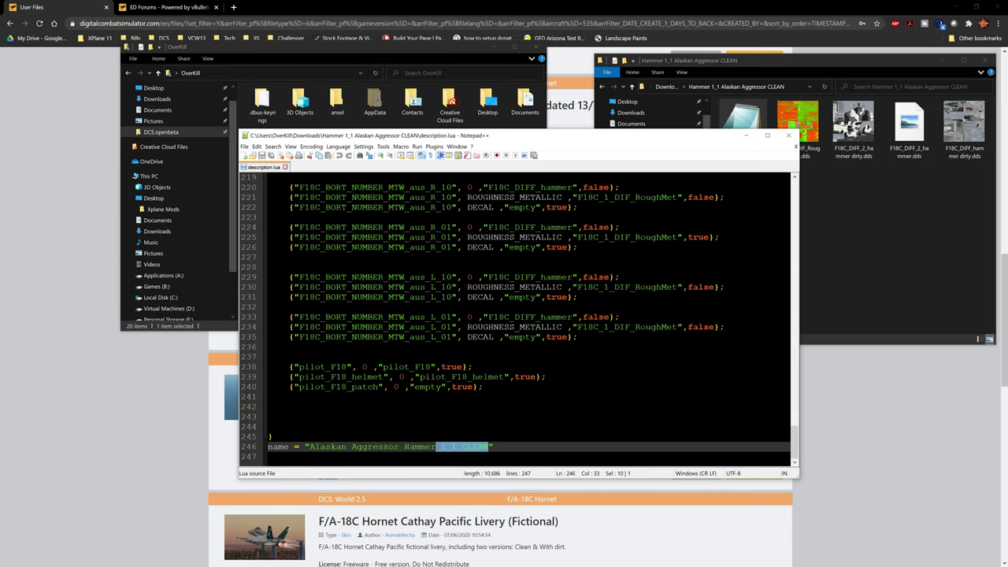
pyautogui.press('Delete')
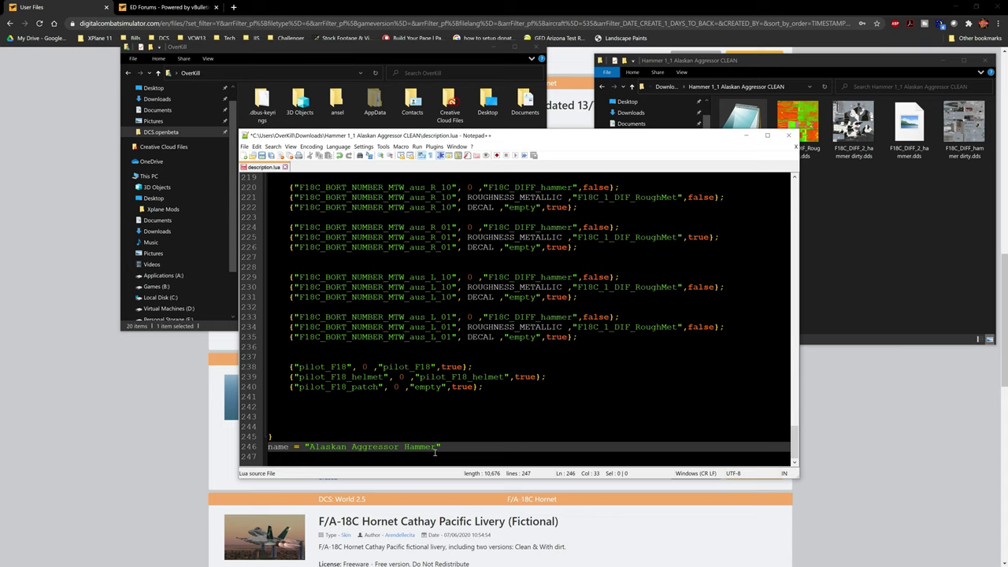
# - Add the line countries = { "USA", "USAF" } below the livery name, save description.lua and close the editor
pyautogui.click(449, 446)
pyautogui.press('Return')
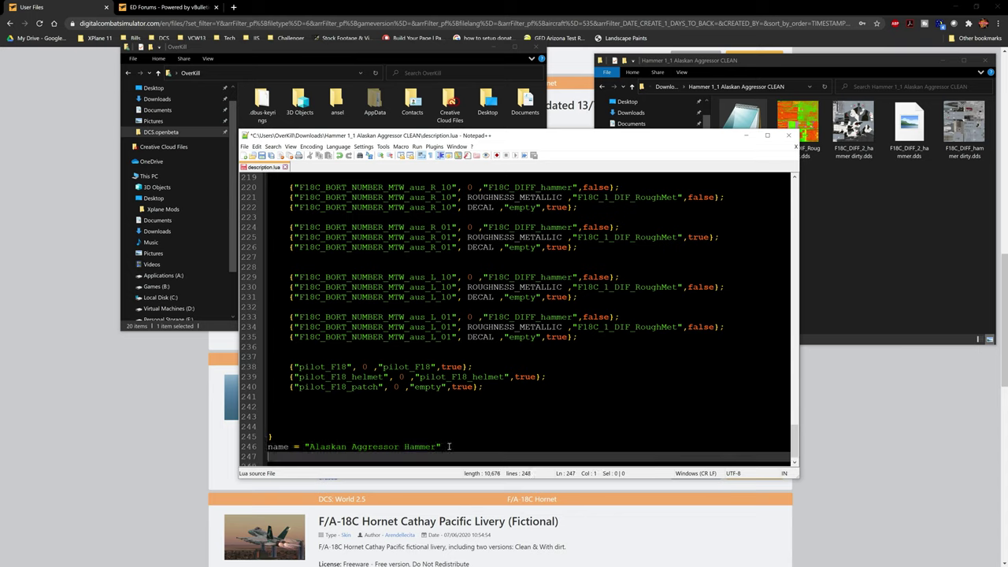
pyautogui.write('countries = { "USA"')
pyautogui.write('"USAF')
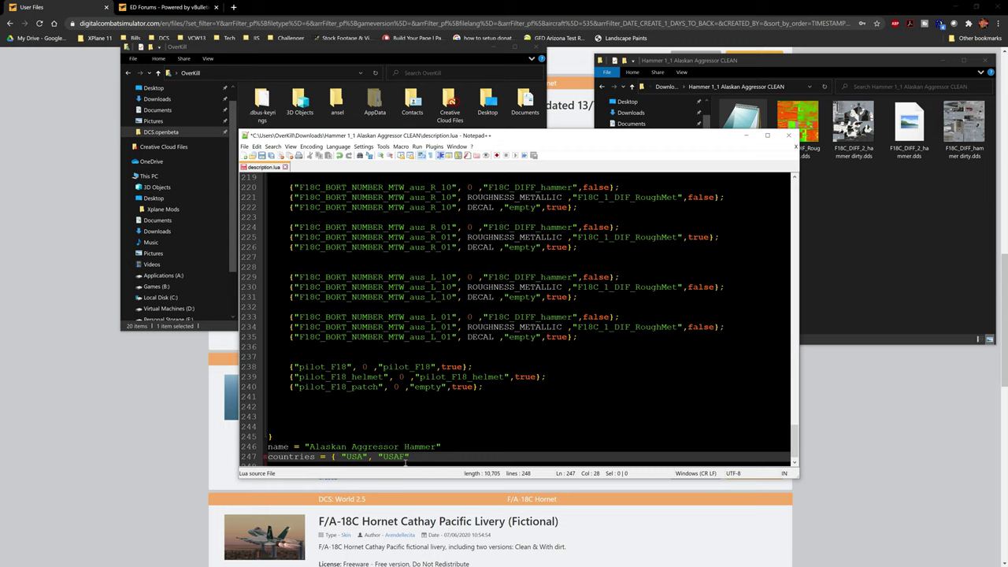
pyautogui.write('}')
pyautogui.click(263, 155)
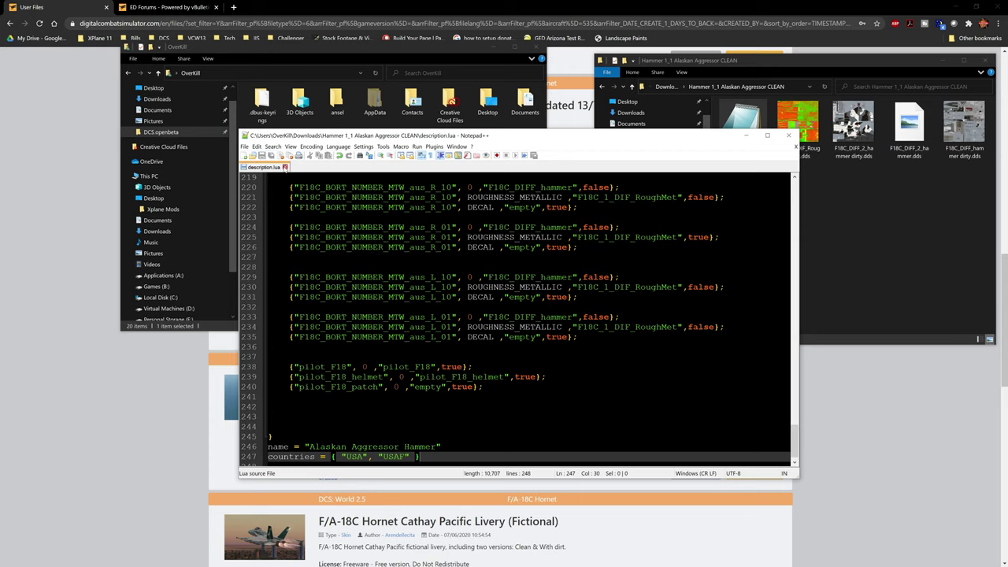
pyautogui.click(285, 168)
pyautogui.click(789, 135)
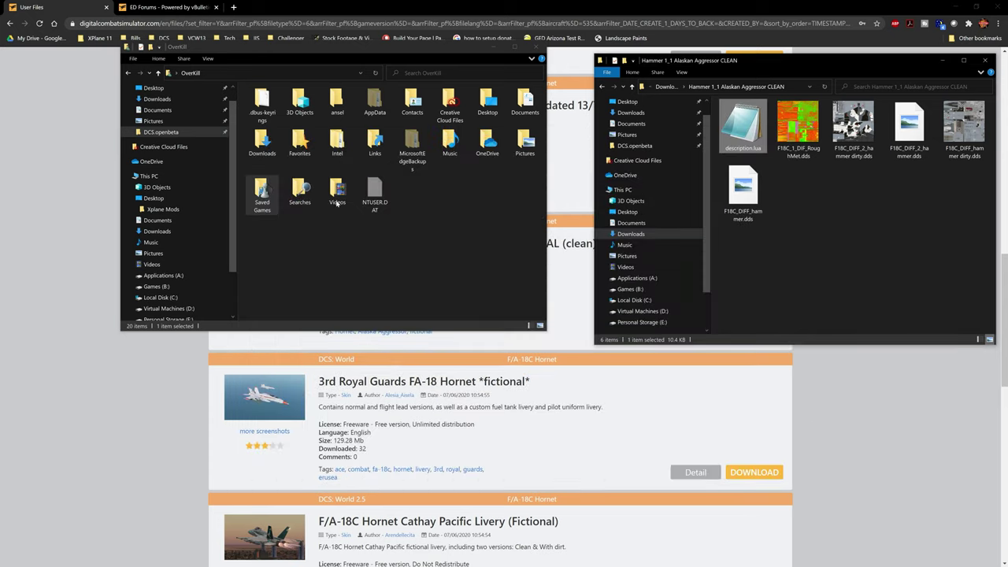
# - On Local Disk (C:), open the user profile's Saved Games\DCS.openbeta\Liveries folder
pyautogui.click(197, 300)
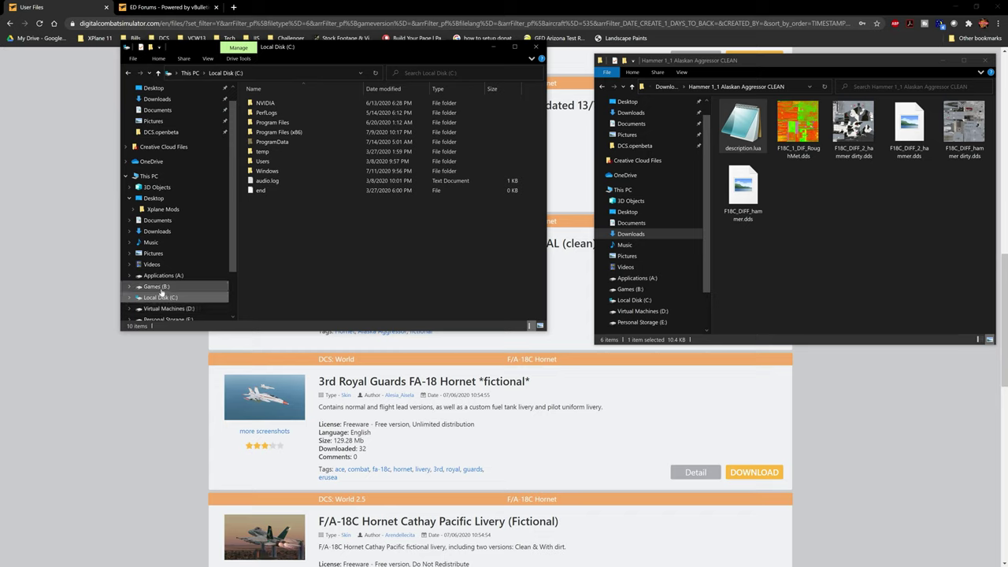
pyautogui.doubleClick(271, 162)
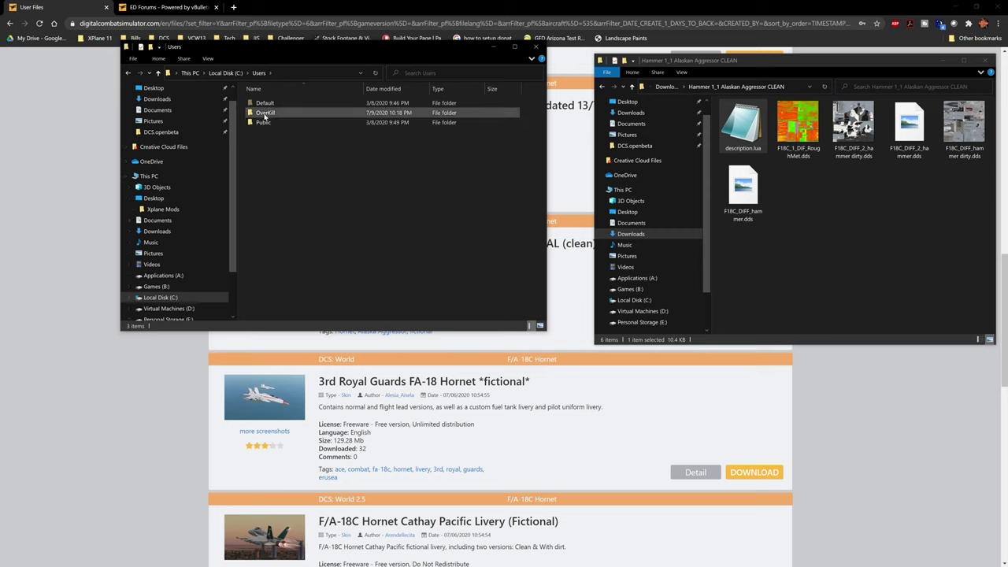
pyautogui.doubleClick(265, 114)
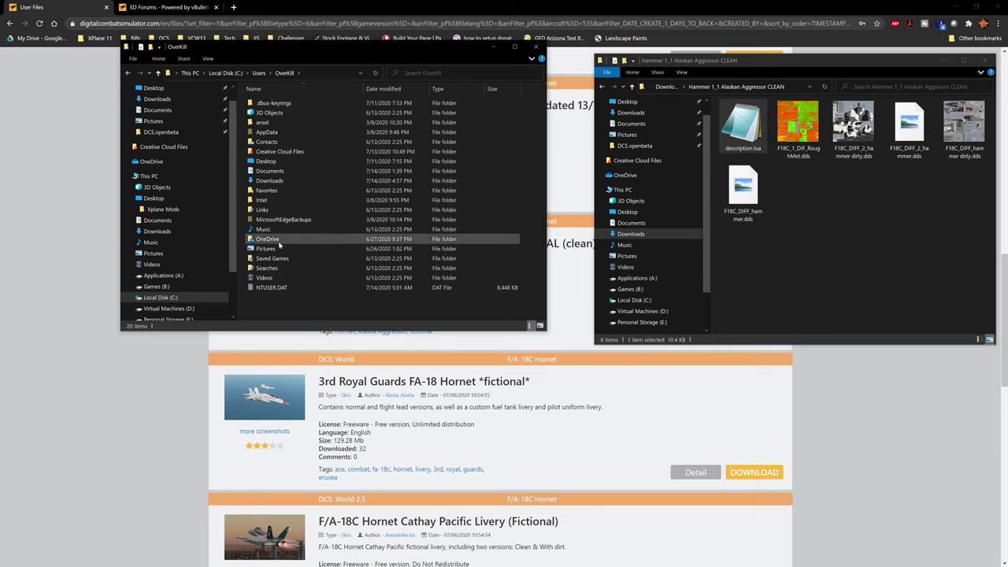
pyautogui.doubleClick(272, 258)
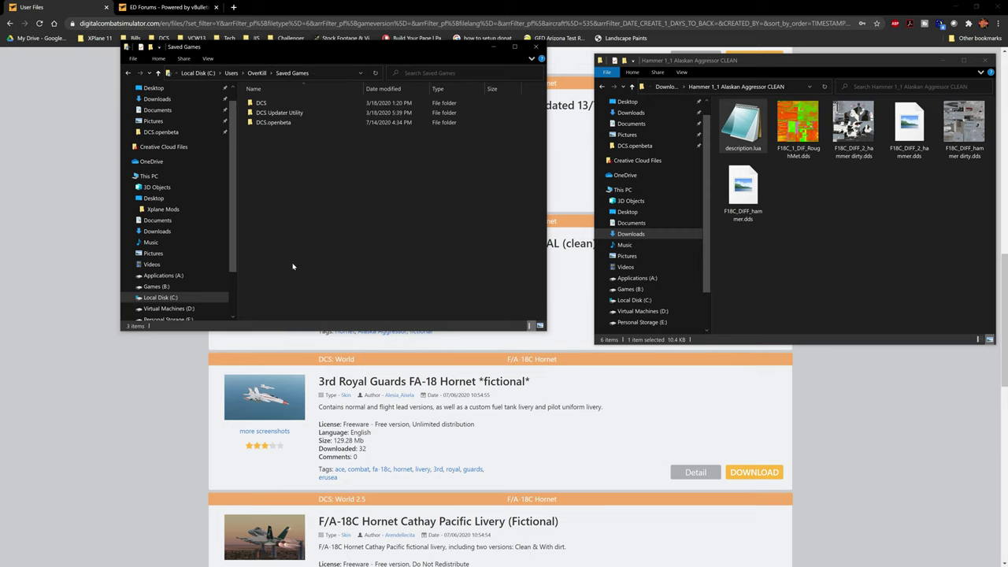
pyautogui.doubleClick(281, 124)
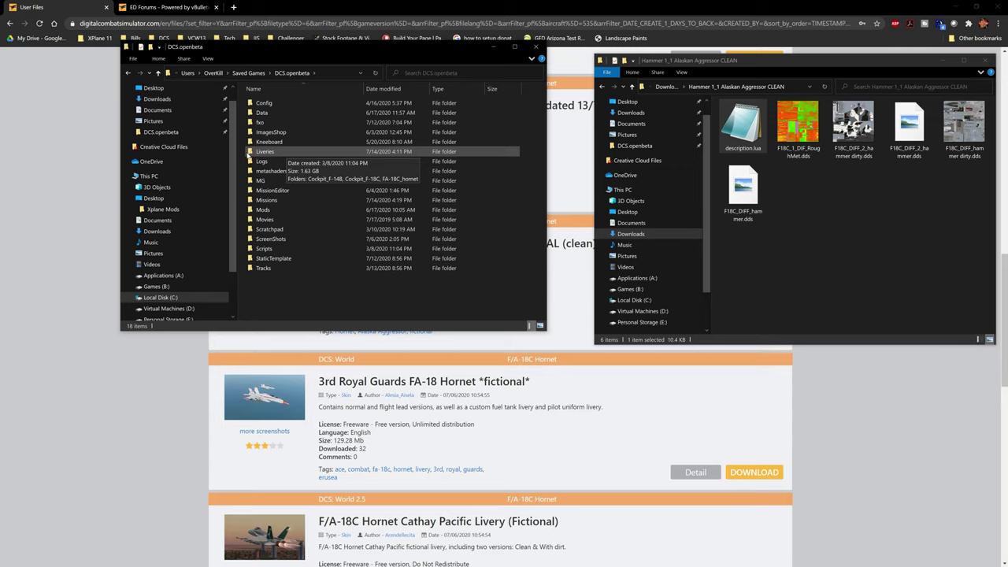
pyautogui.doubleClick(292, 152)
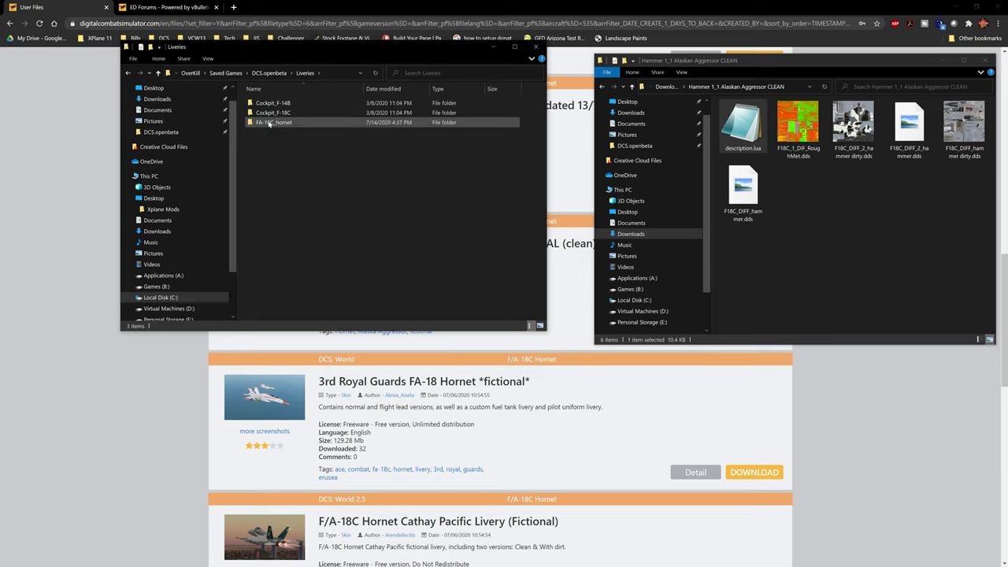
# - Look into the CoreMods and Mods folders of DCS World OpenBeta on the Applications (A:) drive
pyautogui.click(652, 281)
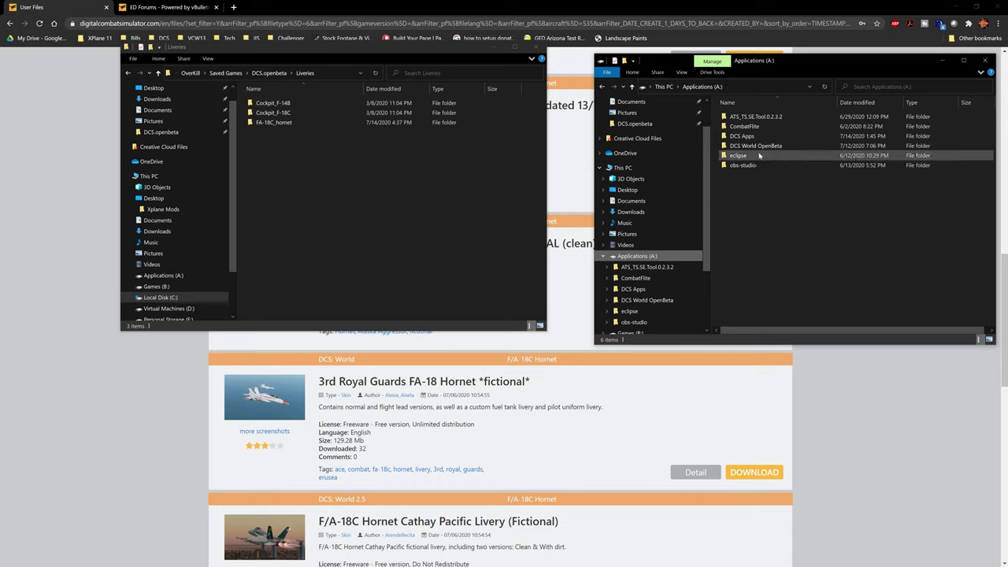
pyautogui.moveTo(768, 150)
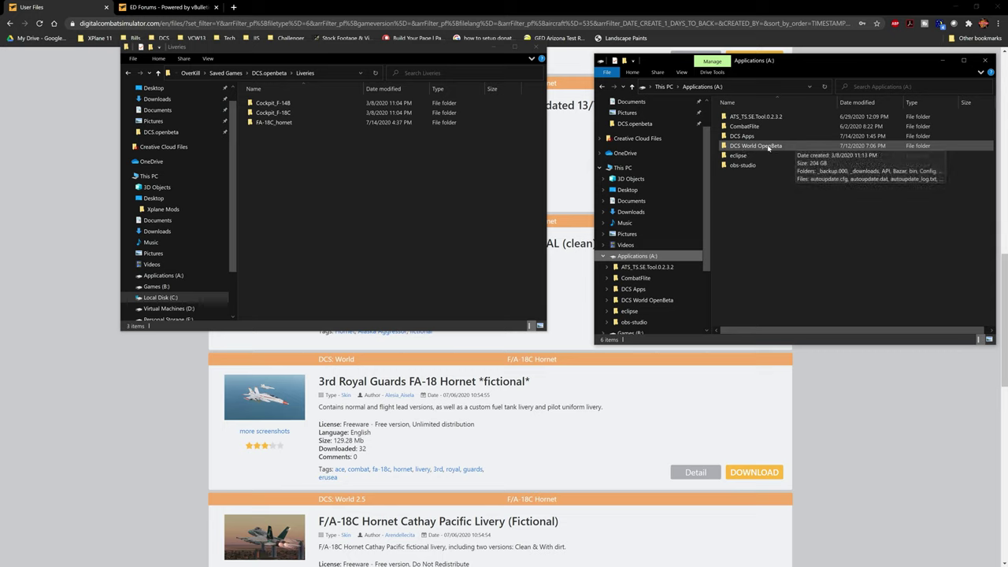
pyautogui.doubleClick(768, 148)
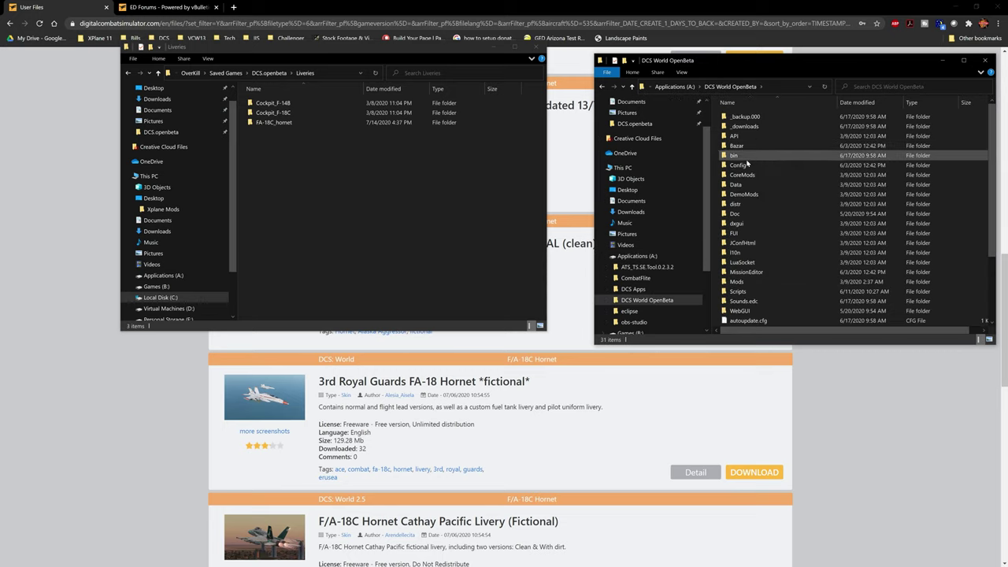
pyautogui.doubleClick(745, 177)
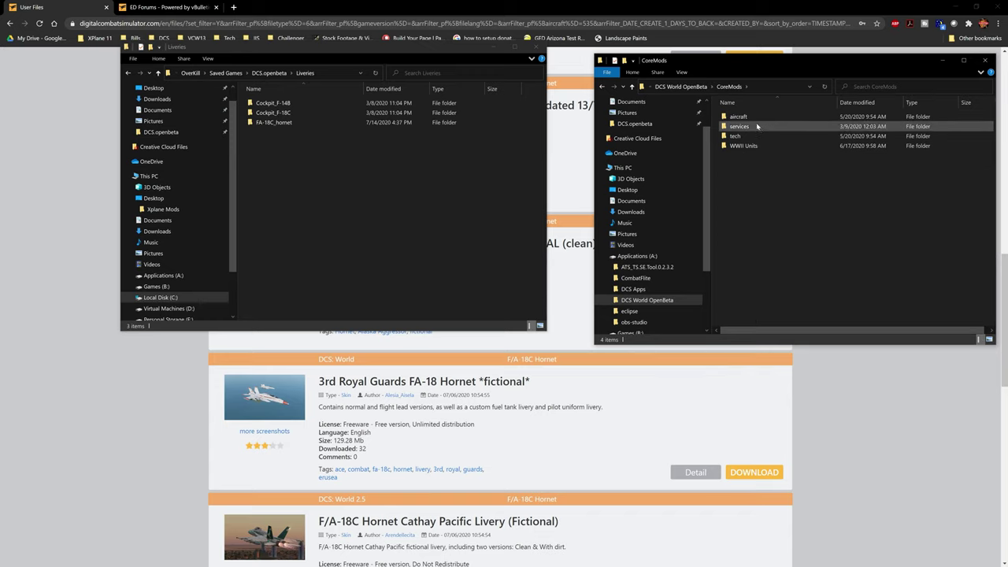
pyautogui.click(681, 87)
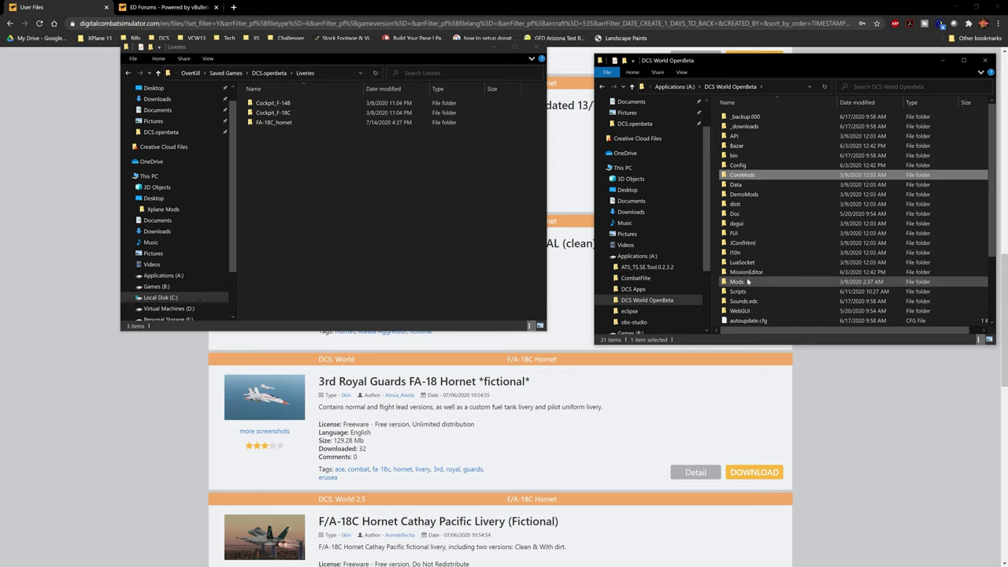
pyautogui.doubleClick(739, 281)
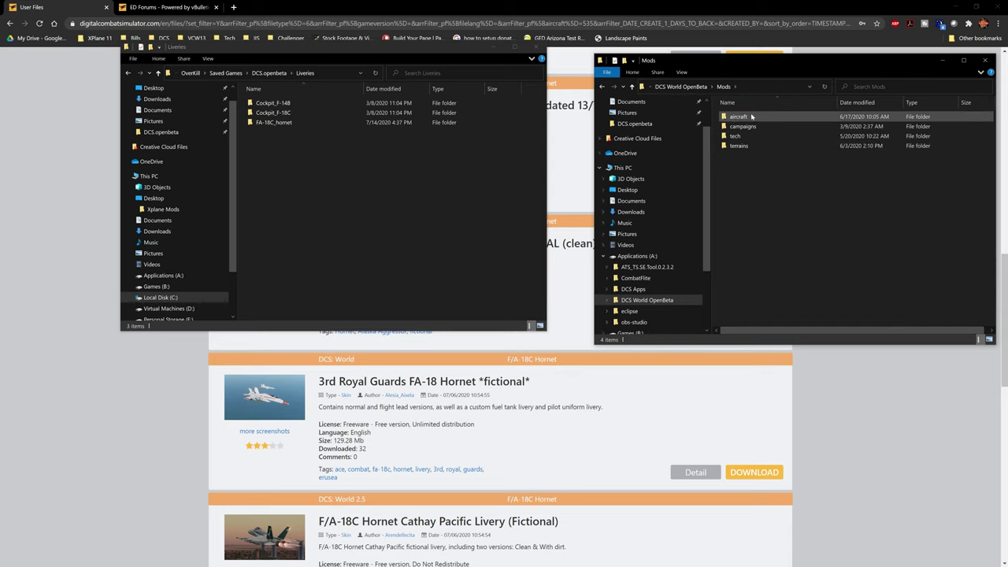
pyautogui.click(687, 87)
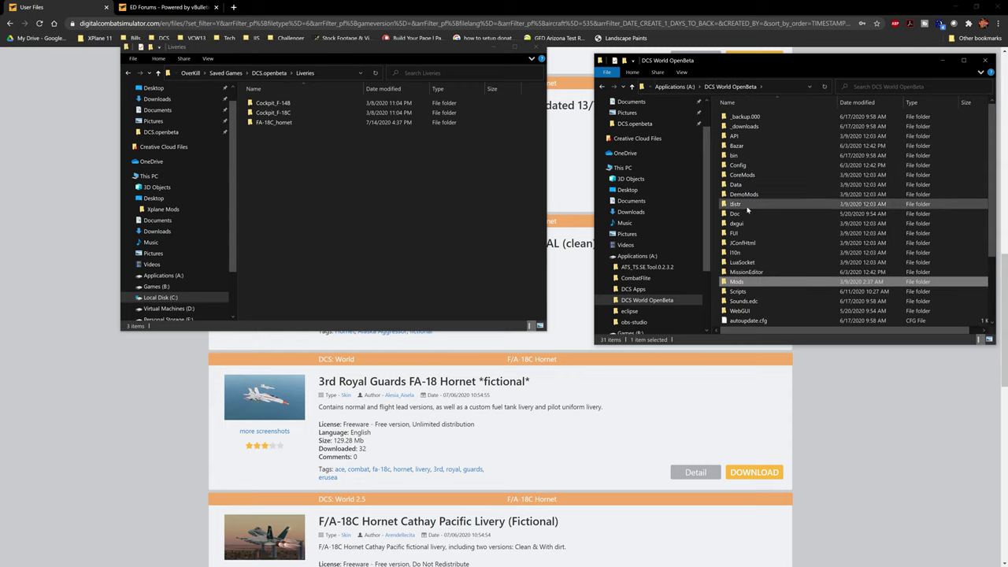
# - Look through the built-in Hornet liveries in CoreMods\aircraft\FA-18C\Liveries\FA-18C_hornet and close that window
pyautogui.doubleClick(754, 171)
pyautogui.doubleClick(738, 117)
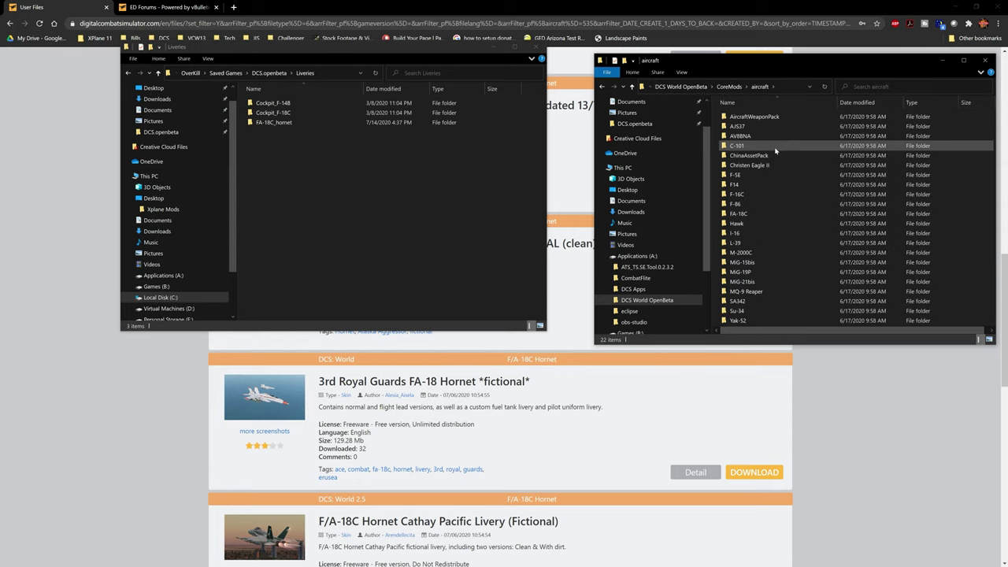
pyautogui.moveTo(748, 219)
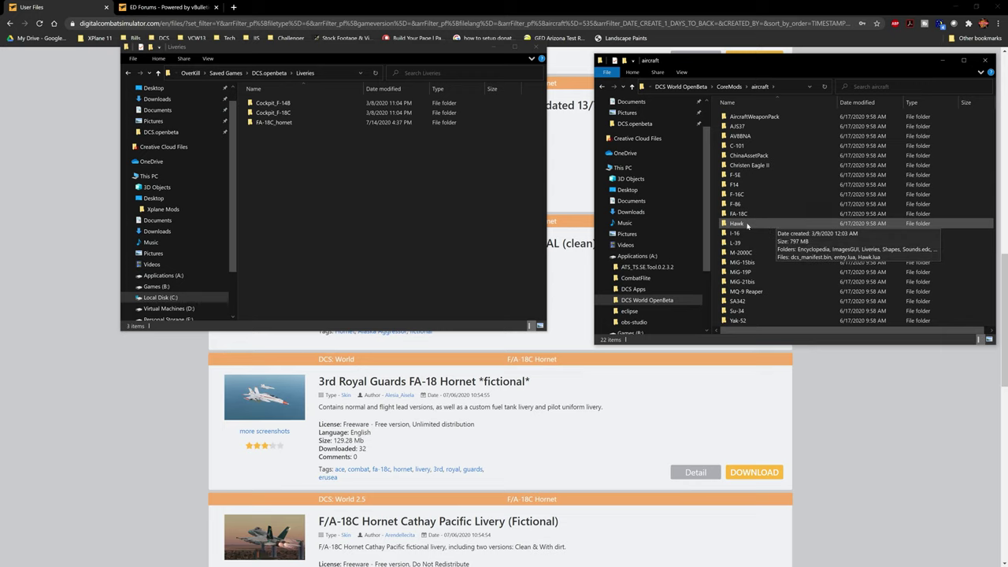
pyautogui.doubleClick(750, 216)
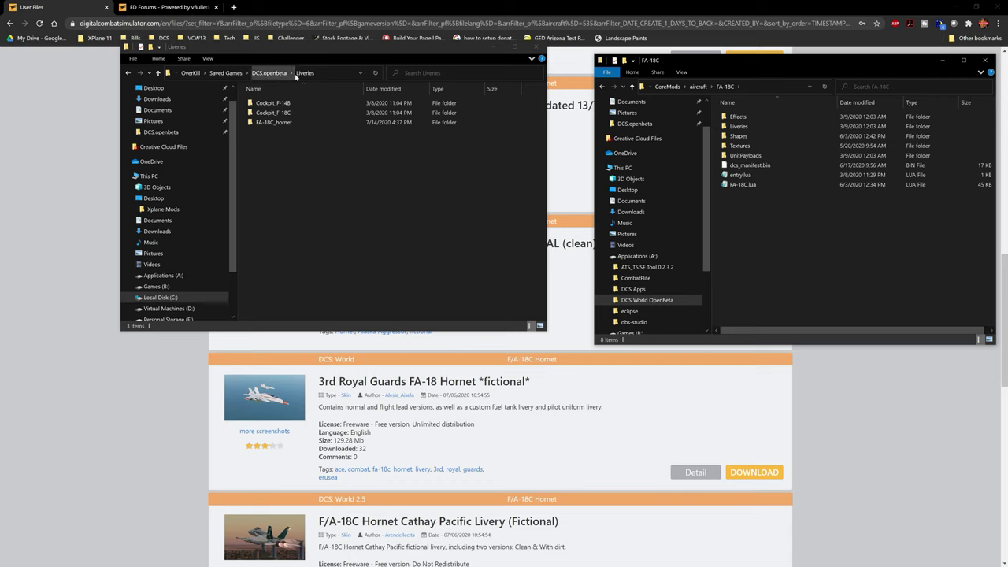
pyautogui.doubleClick(742, 129)
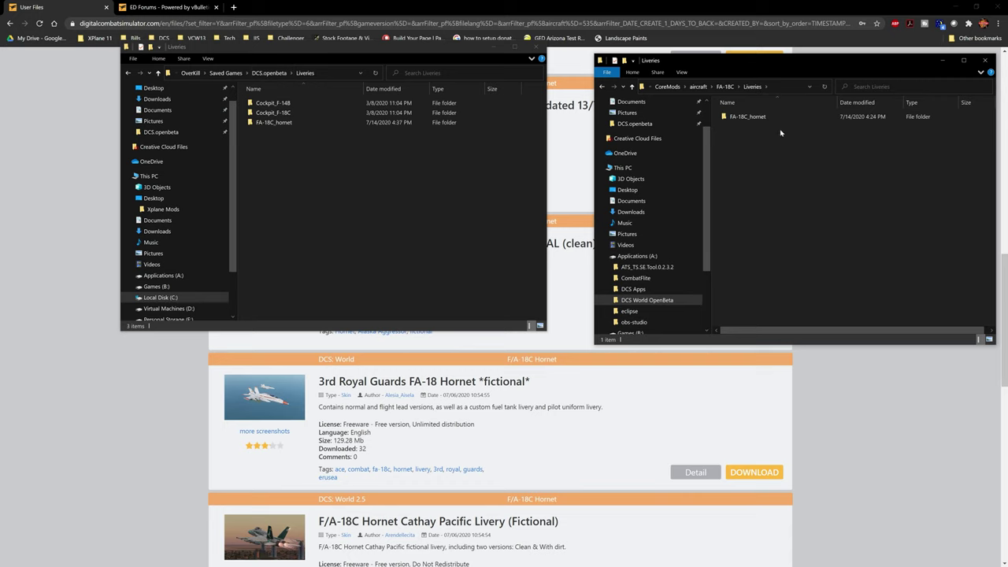
pyautogui.doubleClick(754, 119)
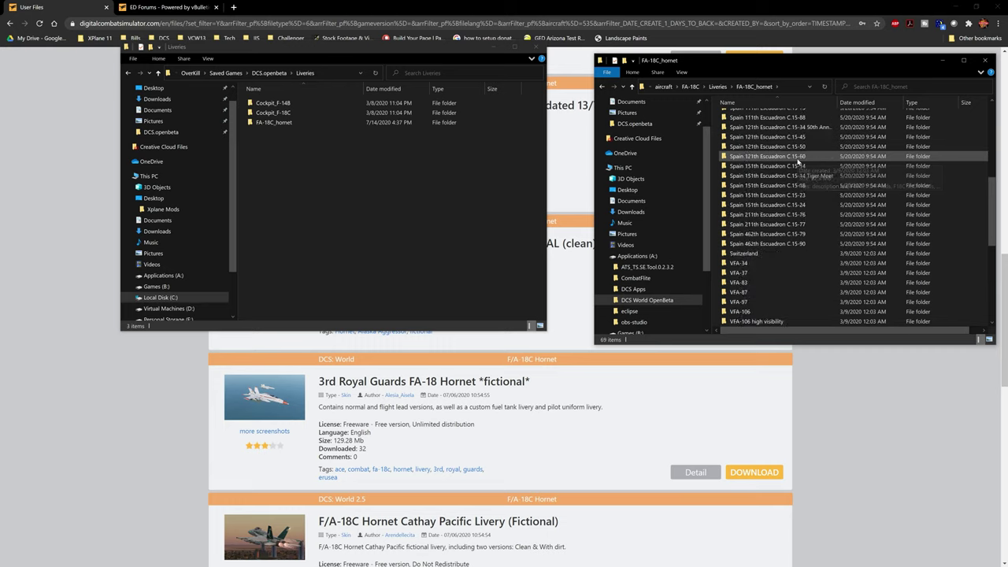
pyautogui.scroll(-15, 791, 236)
pyautogui.scroll(15, 788, 306)
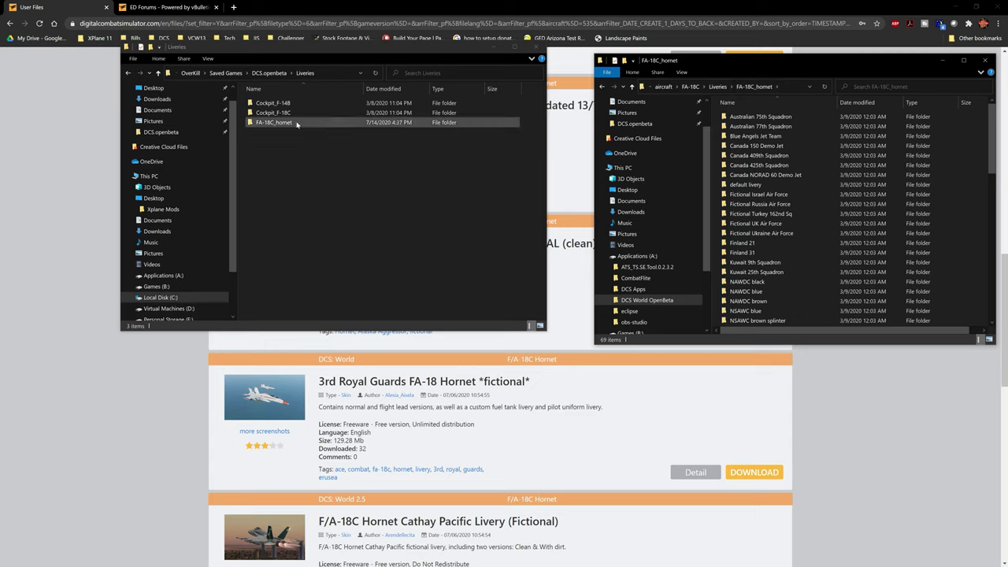
pyautogui.click(985, 60)
# - Open the FA-18C_hornet folder under the Saved Games Liveries and place a second File Explorer window showing Downloads beside it
pyautogui.doubleClick(282, 123)
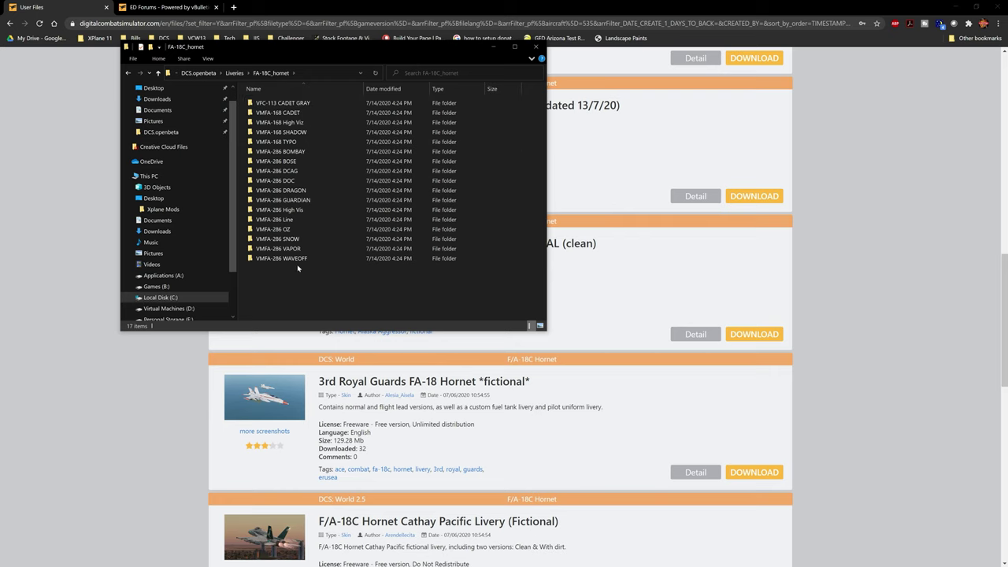
pyautogui.moveTo(382, 47); pyautogui.dragTo(333, 145)
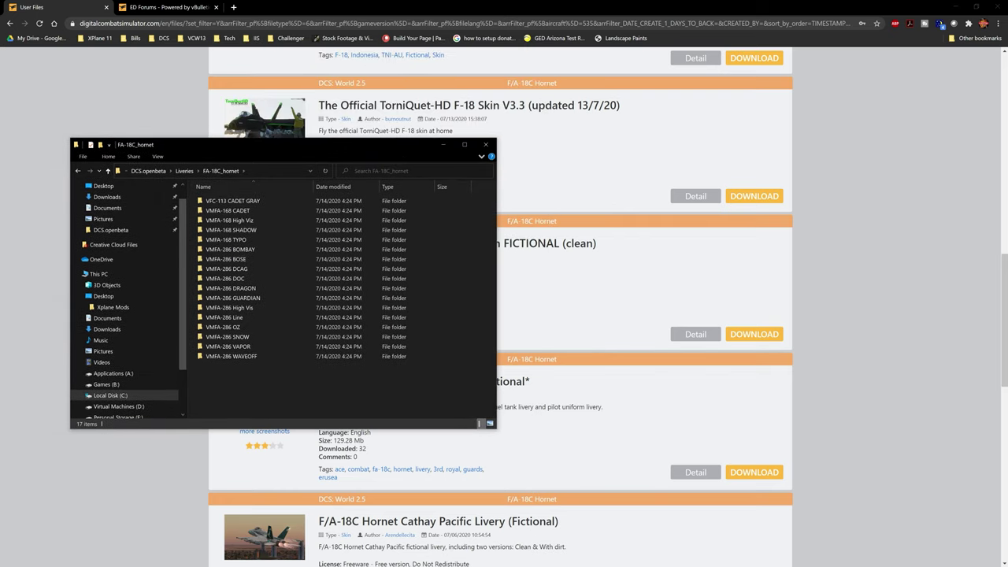
pyautogui.press('super+e')
pyautogui.moveTo(353, 142); pyautogui.dragTo(781, 145)
pyautogui.click(580, 214)
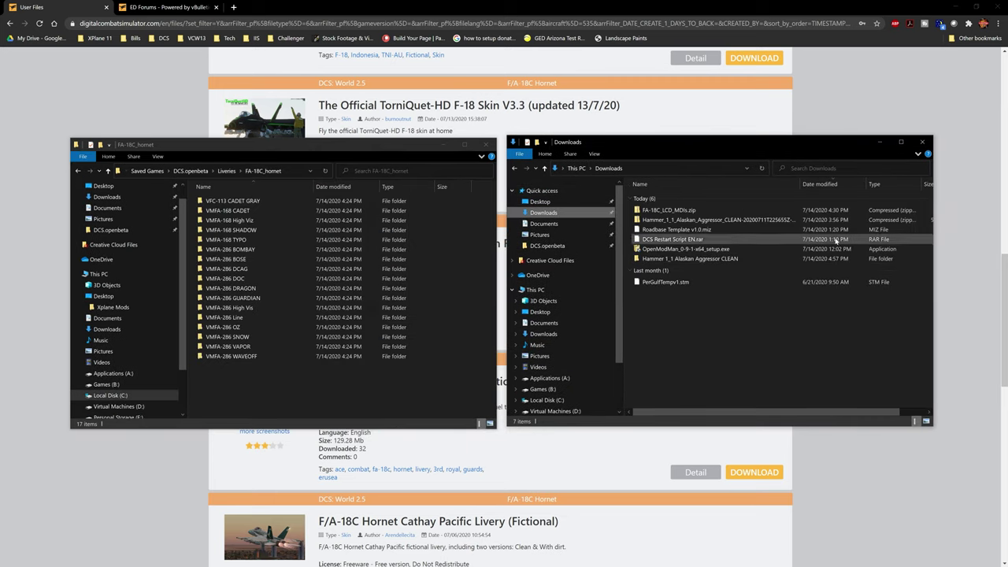
# - Check the contents of the Hammer 1_1 Alaskan Aggressor CLEAN folder and rename the folder as Hammer Alaskan Aggressor
pyautogui.doubleClick(730, 258)
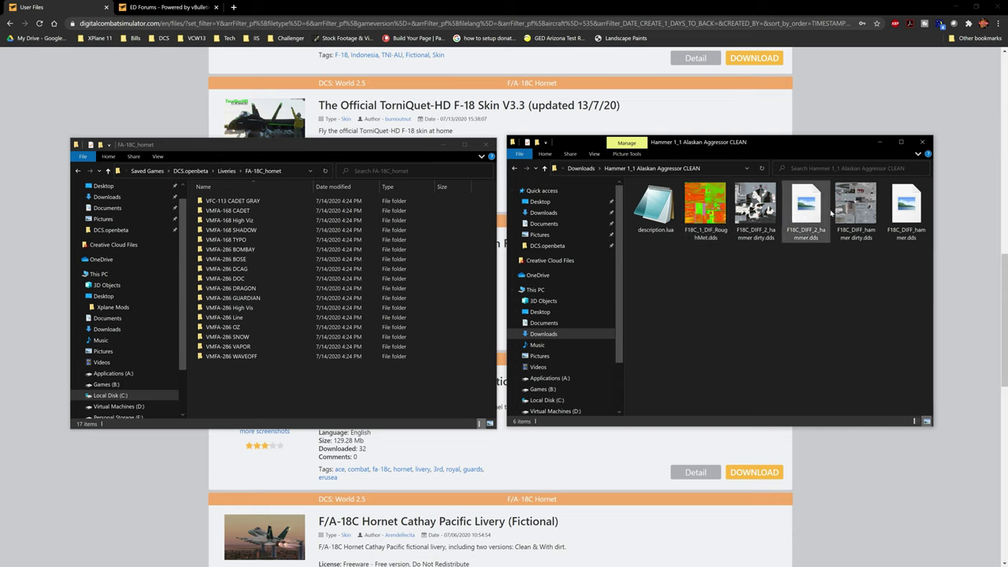
pyautogui.click(514, 168)
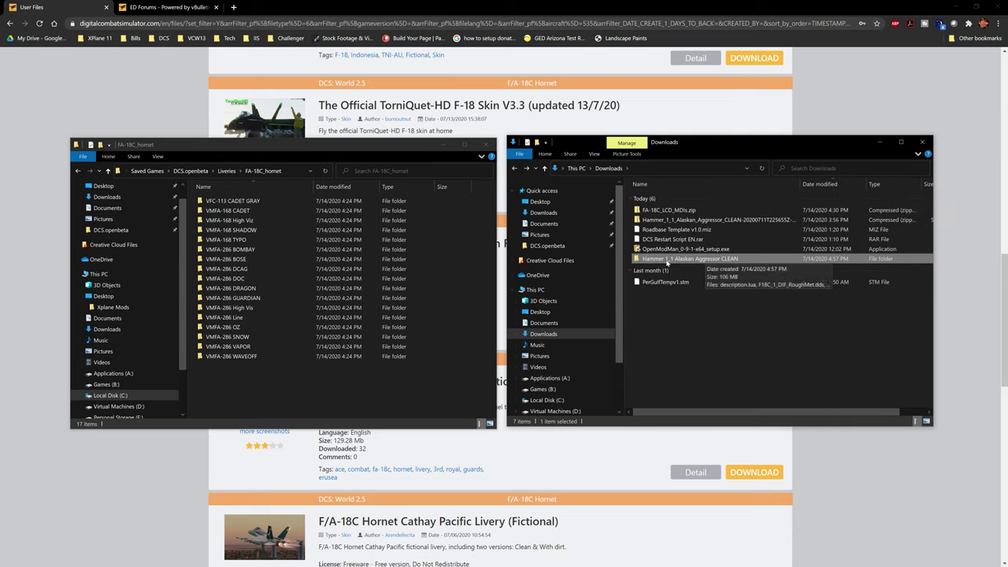
pyautogui.rightClick(742, 263)
pyautogui.click(775, 497)
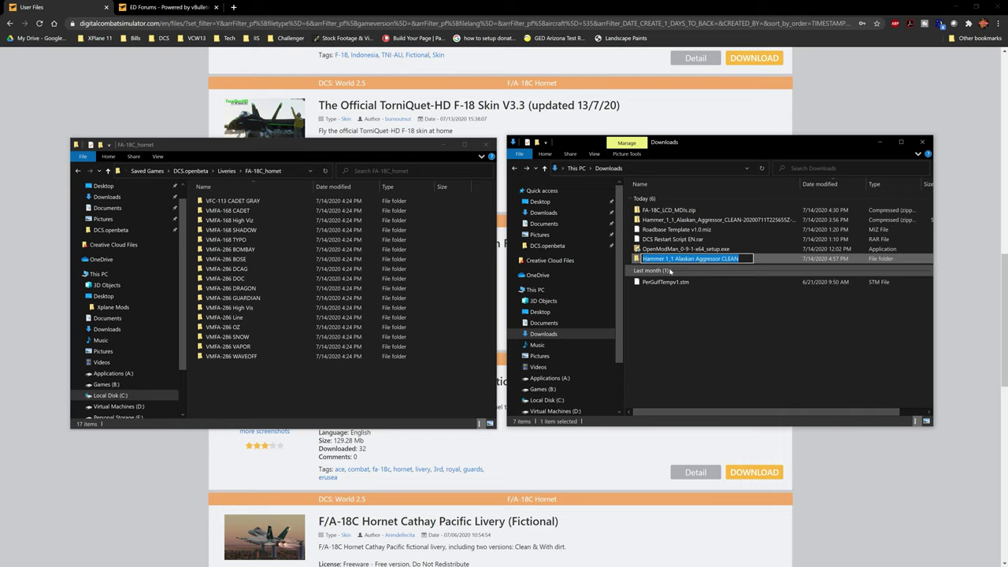
pyautogui.press('End')
pyautogui.hotkey('ctrl', 'shift', 'Left')
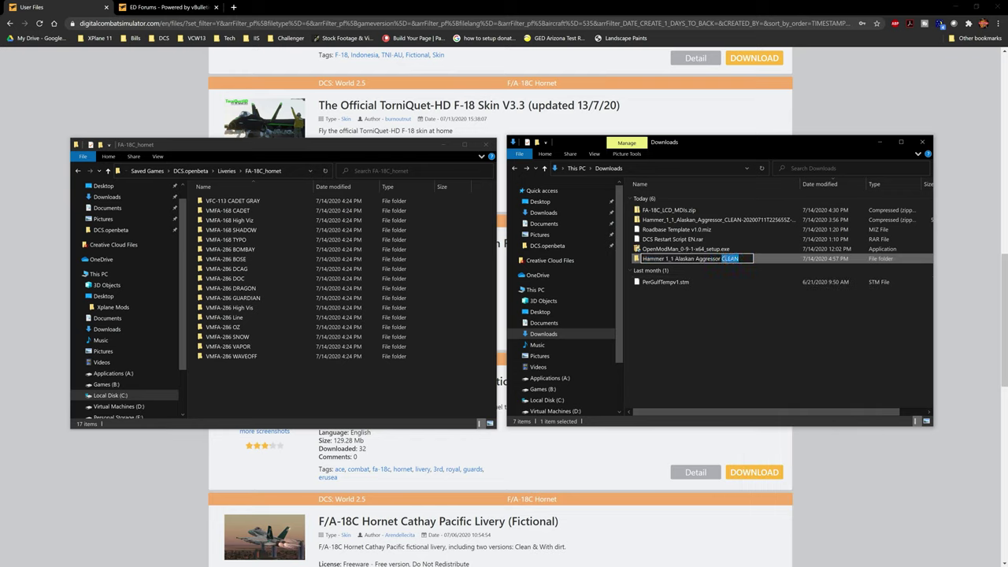
pyautogui.press('BackSpace')
pyautogui.moveTo(676, 258); pyautogui.dragTo(665, 259)
pyautogui.press('BackSpace')
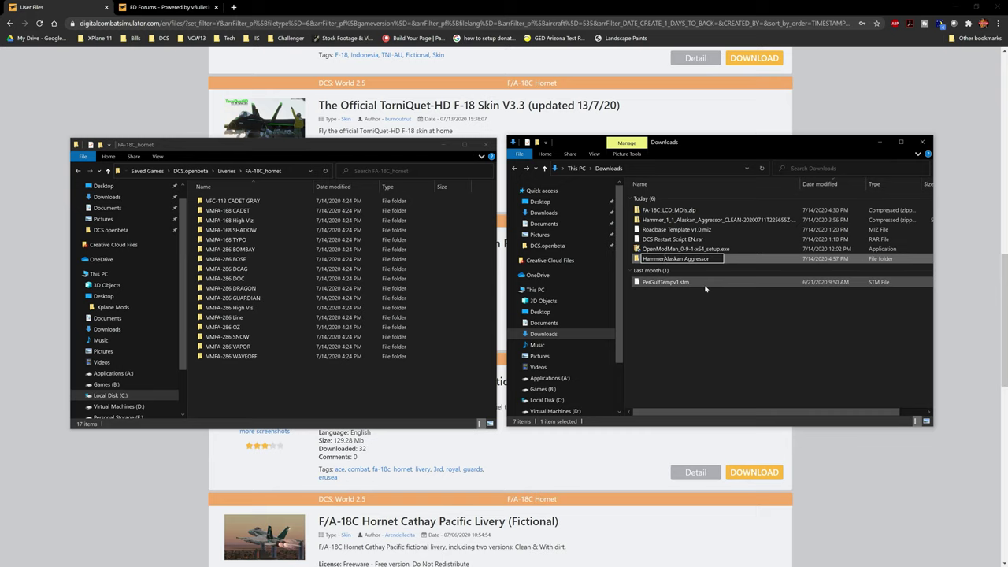
pyautogui.click(729, 315)
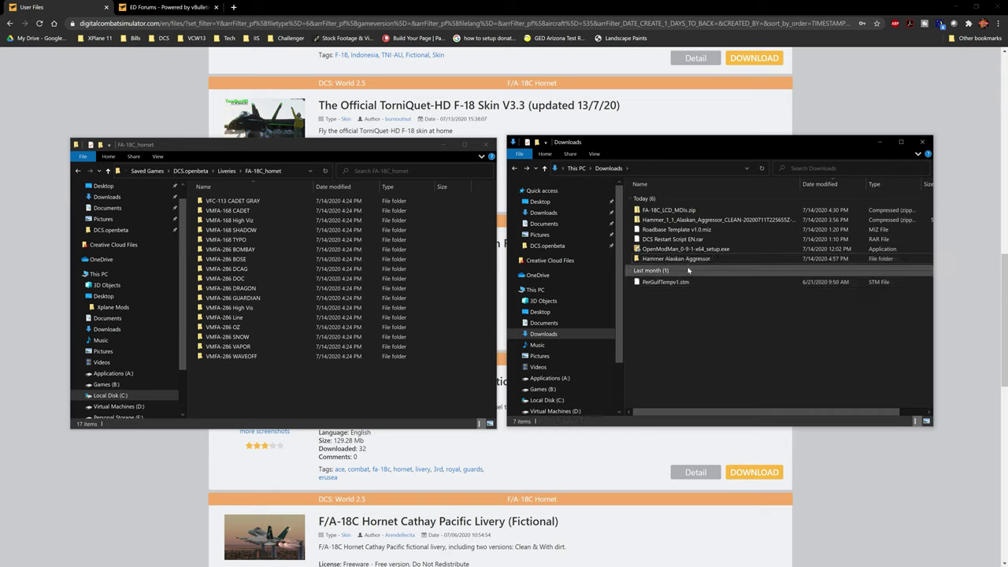
# - Move the Hammer Alaskan Aggressor folder from Downloads into the FA-18C_hornet liveries folder in Saved Games
pyautogui.click(645, 262)
pyautogui.moveTo(638, 260); pyautogui.dragTo(329, 395)
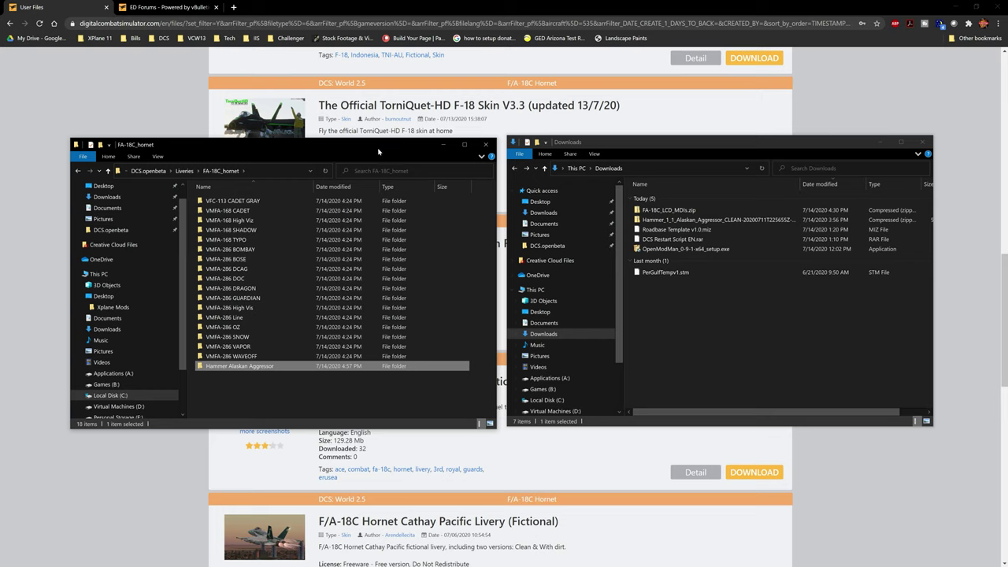
# - Switch to the browser, filter the F/A-18C Hornet user files by file type Single mission and browse the listed missions
pyautogui.click(864, 92)
pyautogui.scroll(15, 437, 182)
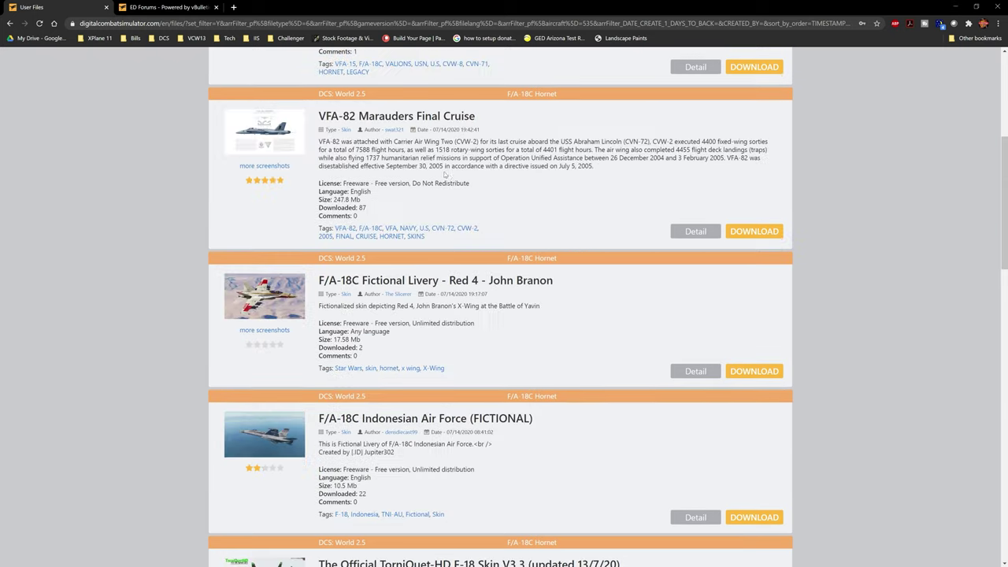
pyautogui.click(375, 156)
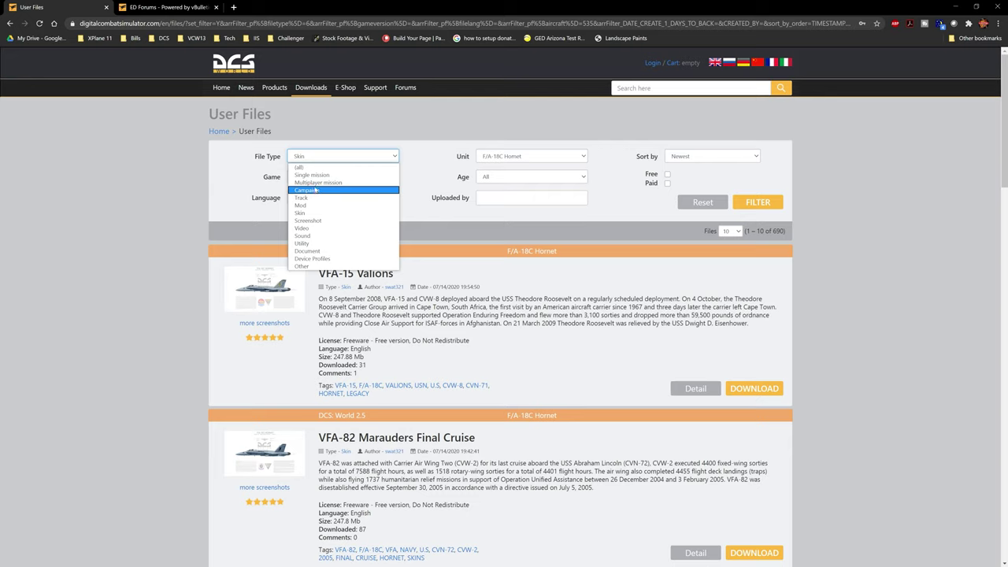
pyautogui.click(315, 175)
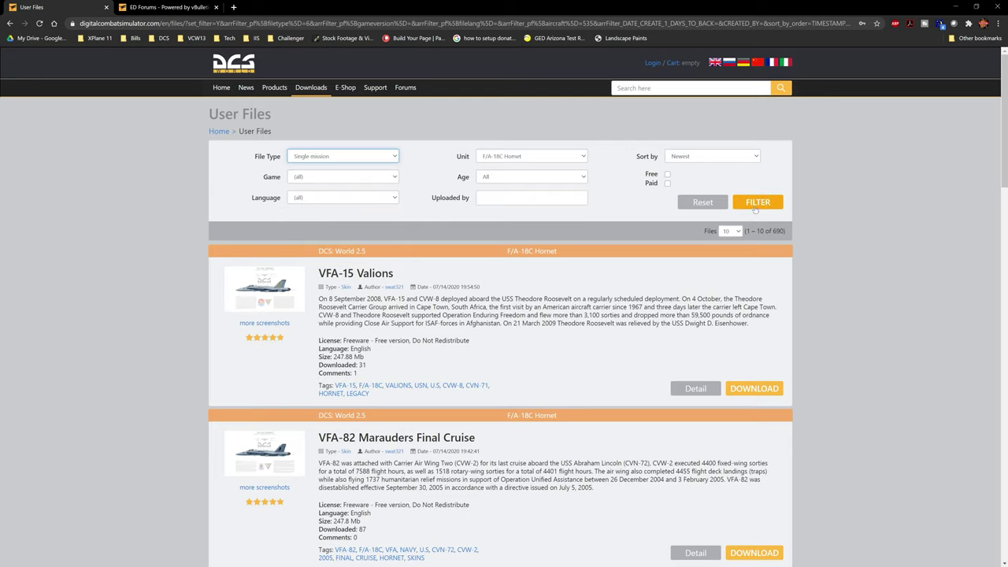
pyautogui.click(752, 207)
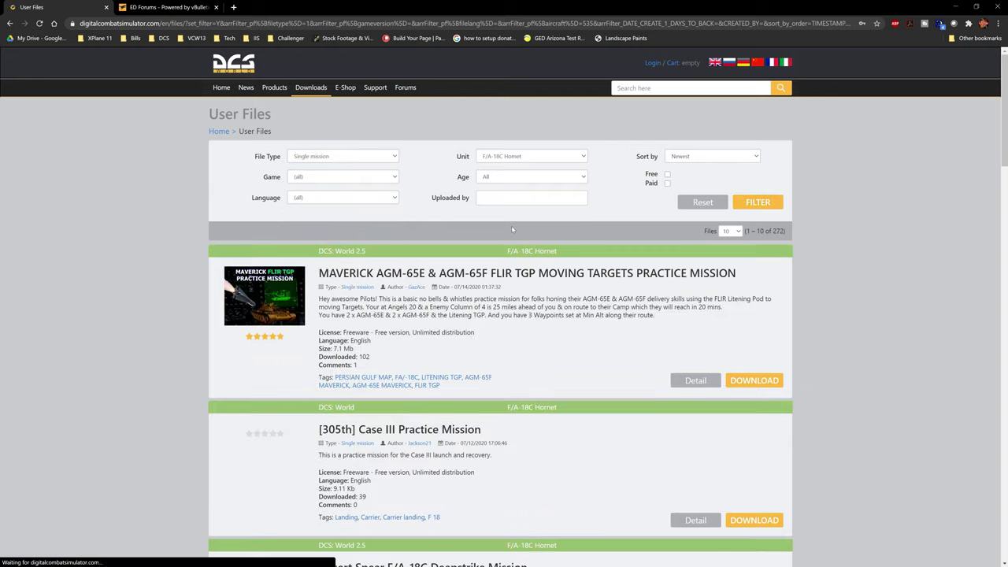
pyautogui.scroll(-2, 443, 274)
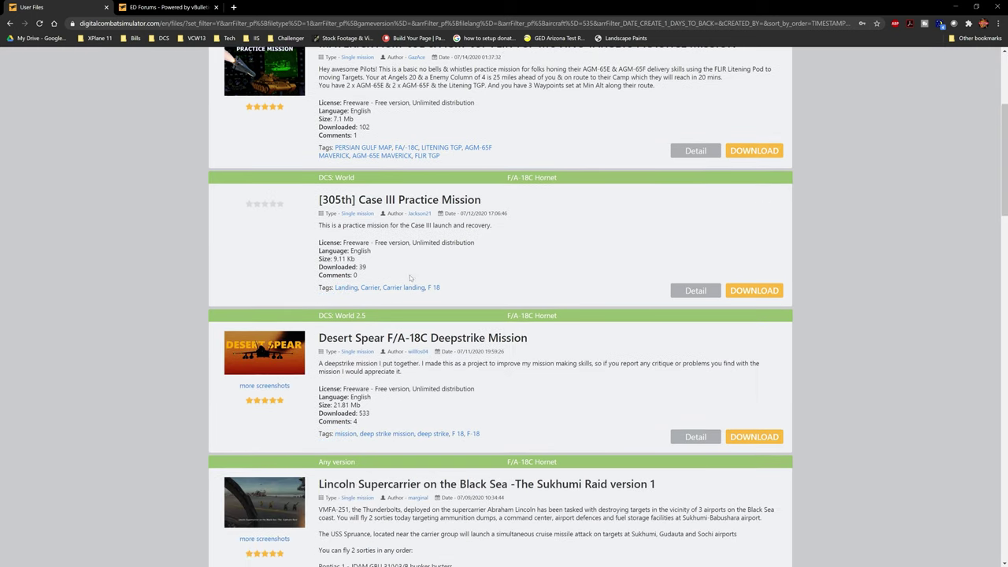
pyautogui.scroll(2, 386, 229)
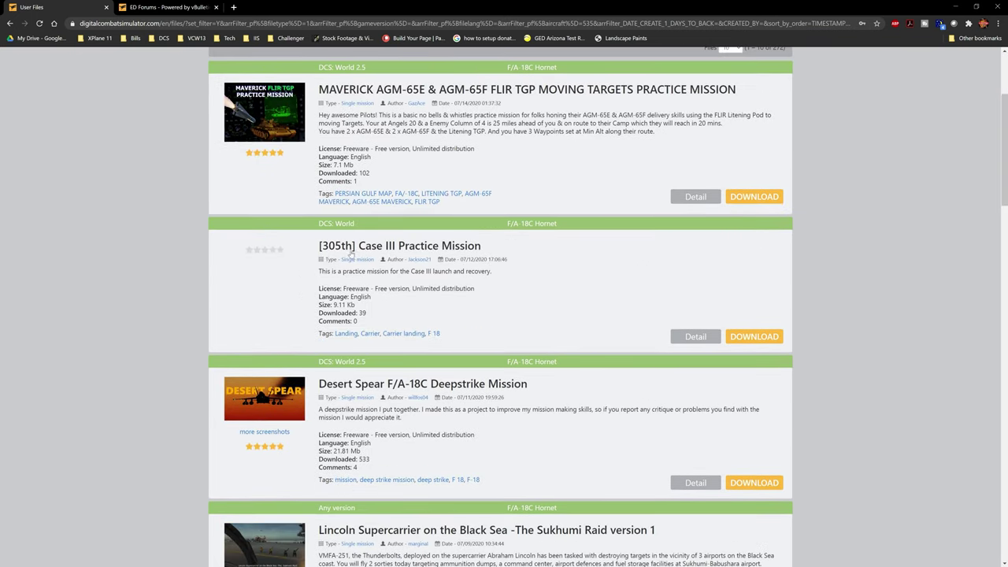
# - Review the titles and descriptions of the remaining F/A-18C Hornet single missions, from Desert Spear through Ground Attack Mission, and return up the list
pyautogui.scroll(-3, 507, 251)
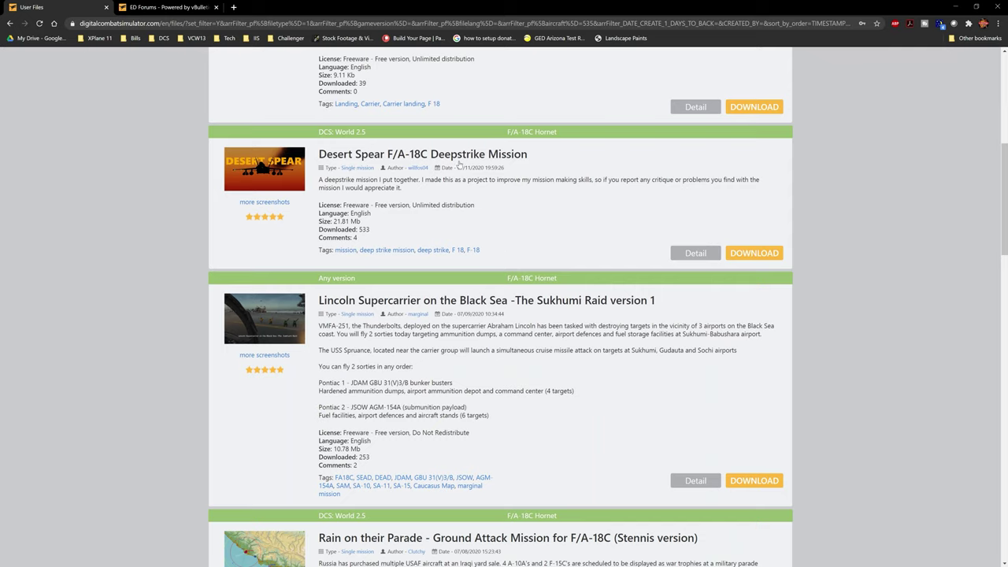
pyautogui.scroll(-2, 459, 163)
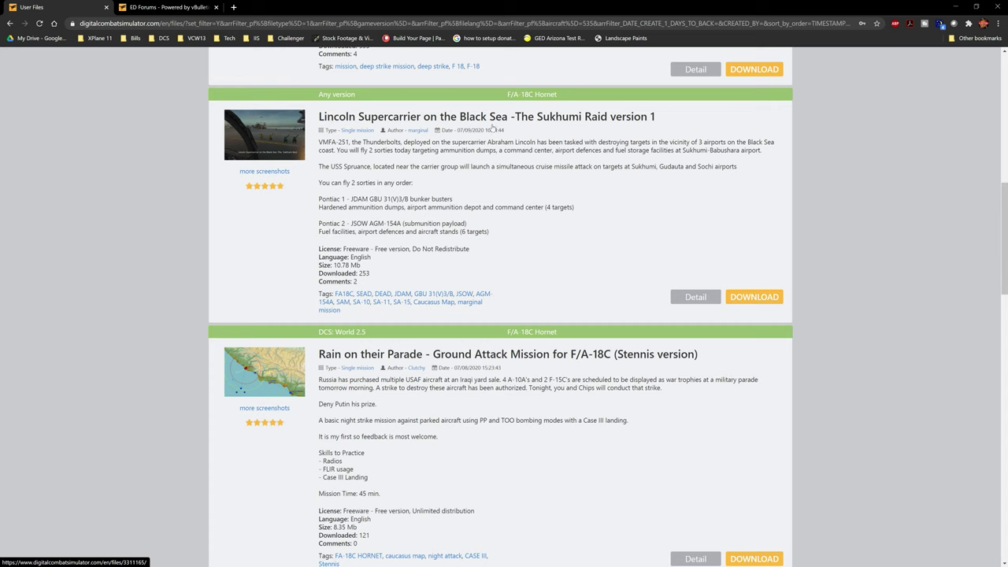
pyautogui.scroll(-3, 452, 272)
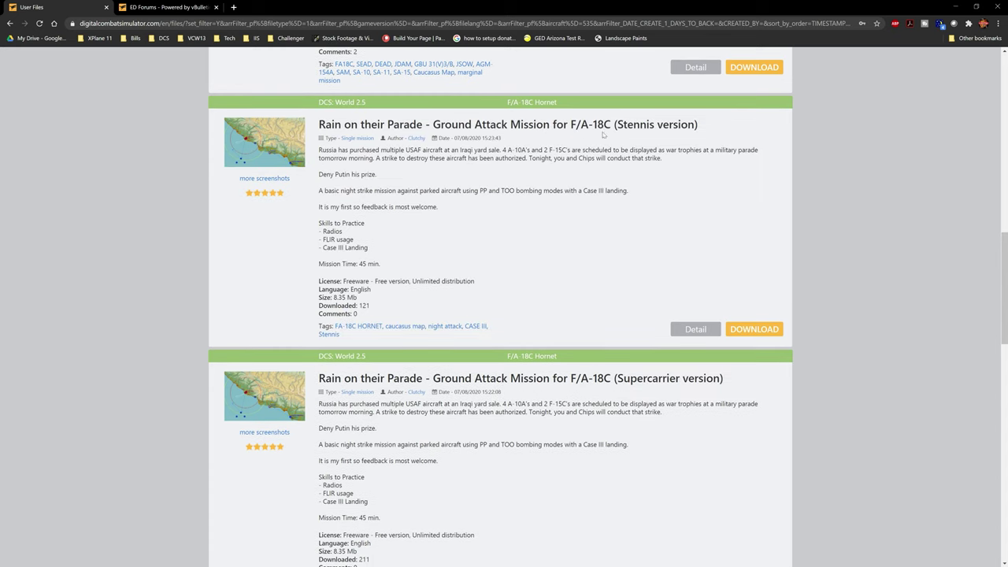
pyautogui.scroll(-3, 604, 186)
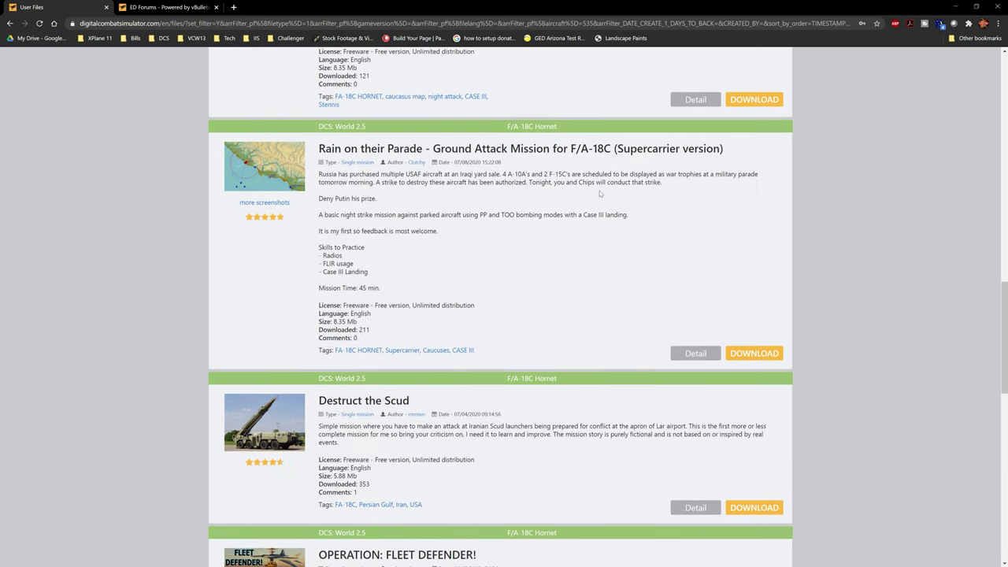
pyautogui.scroll(-2, 320, 234)
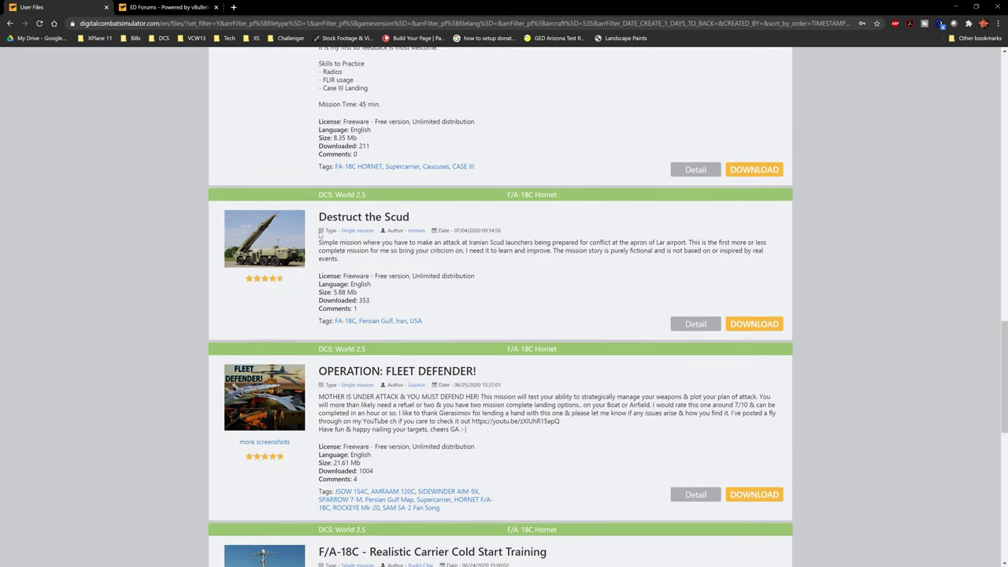
pyautogui.scroll(-2, 412, 328)
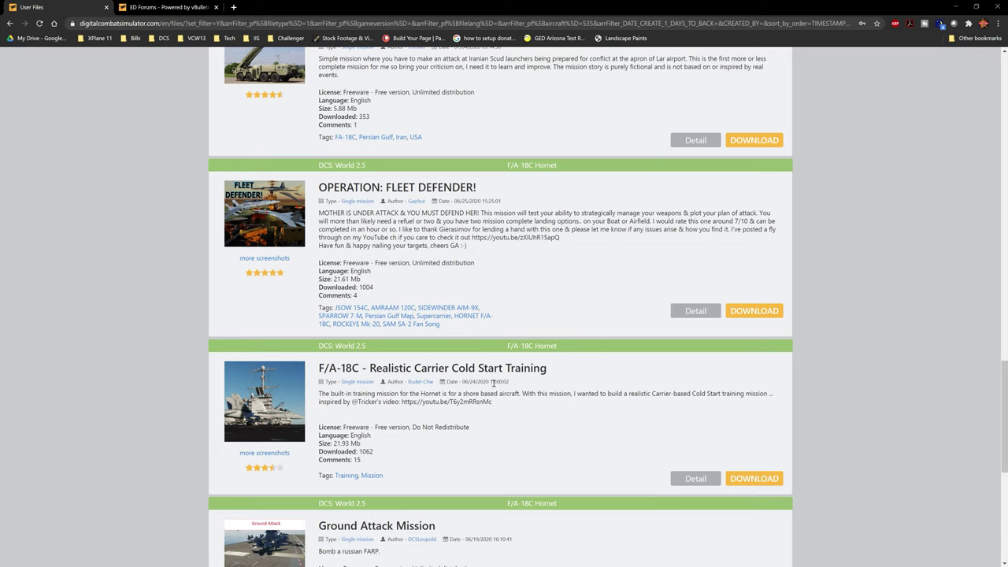
pyautogui.scroll(-4, 503, 413)
pyautogui.scroll(20, 490, 361)
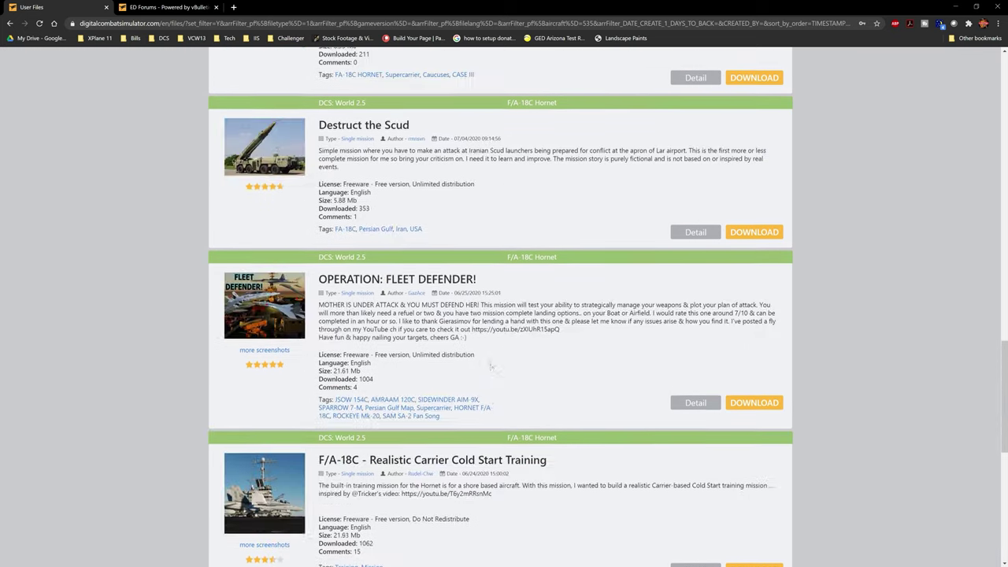